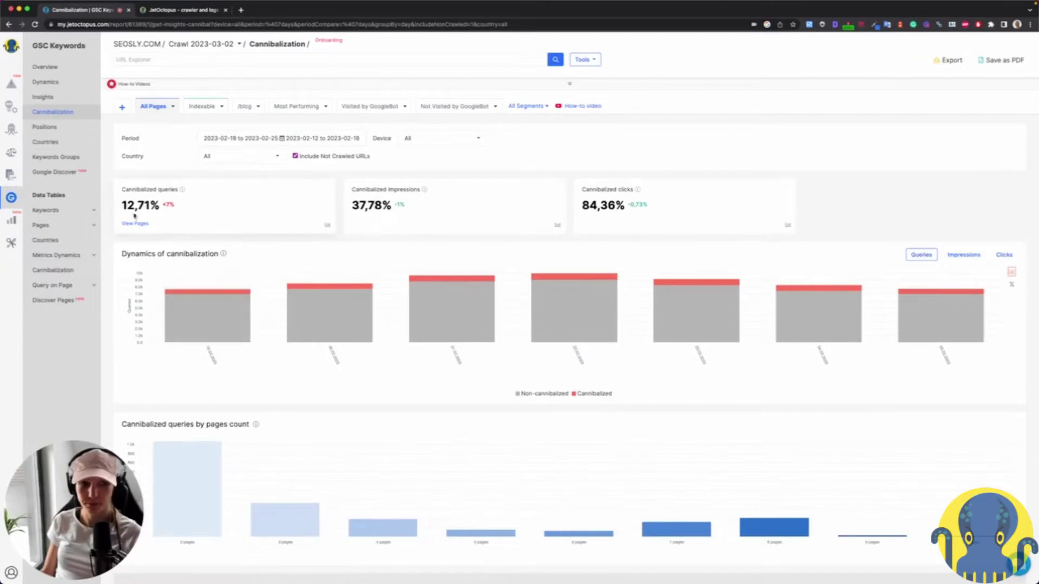
Set the cannibalization report's period to 90 Days, apply it and check the daily cannibalization chart.
mouse_move(157, 190)
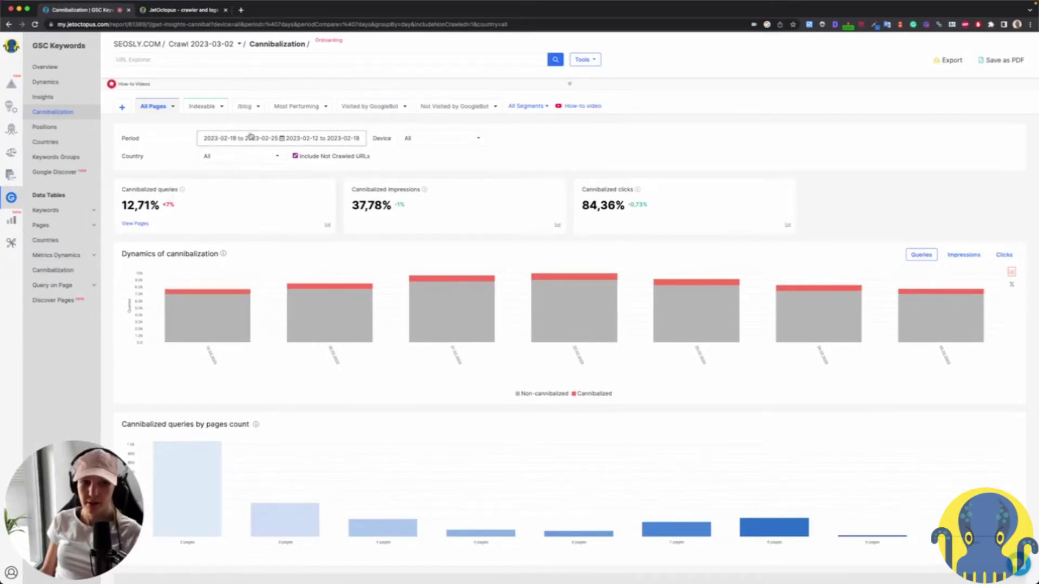
click(265, 137)
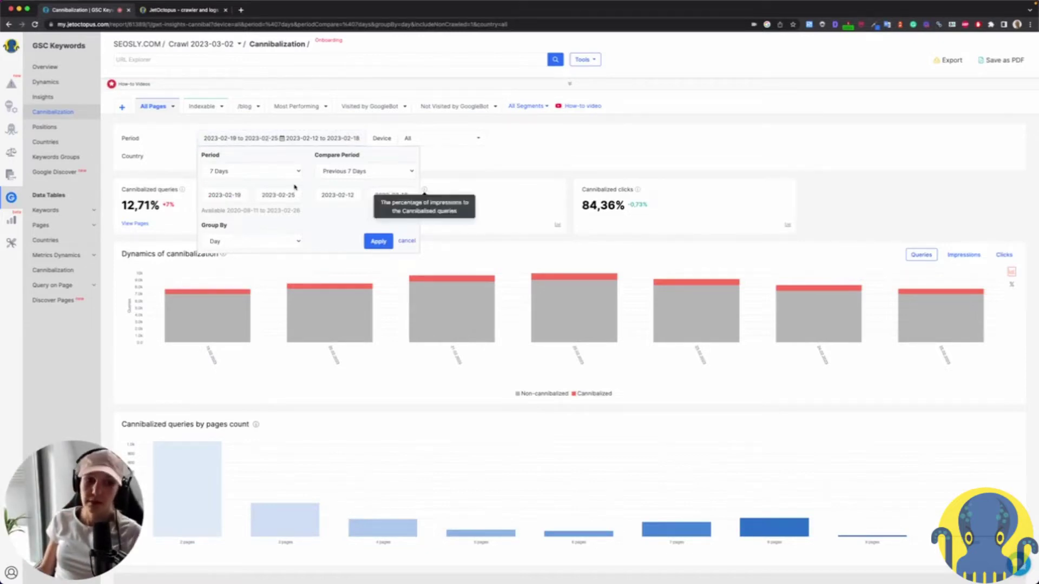
click(246, 171)
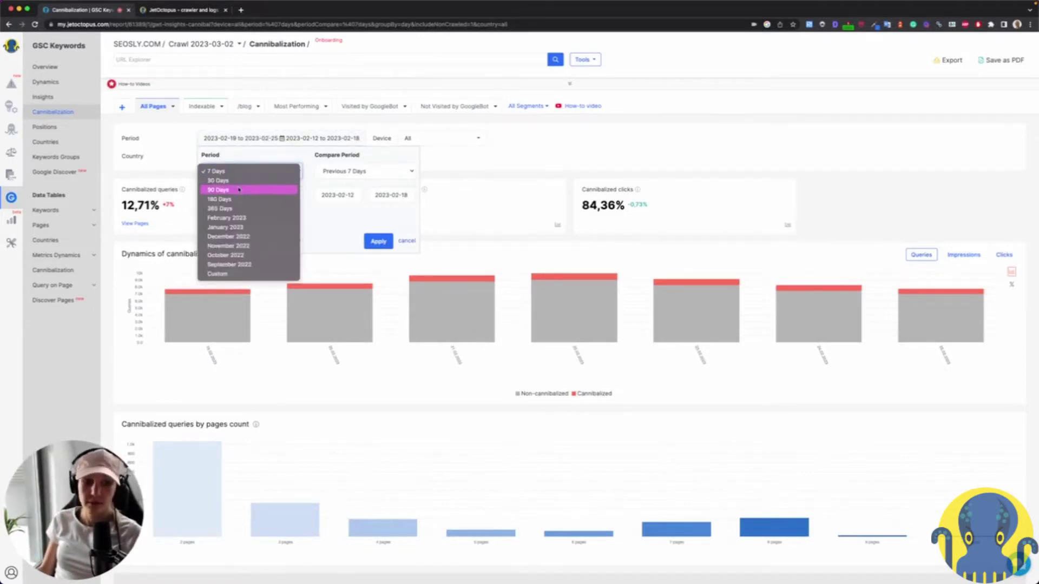
click(239, 189)
click(378, 241)
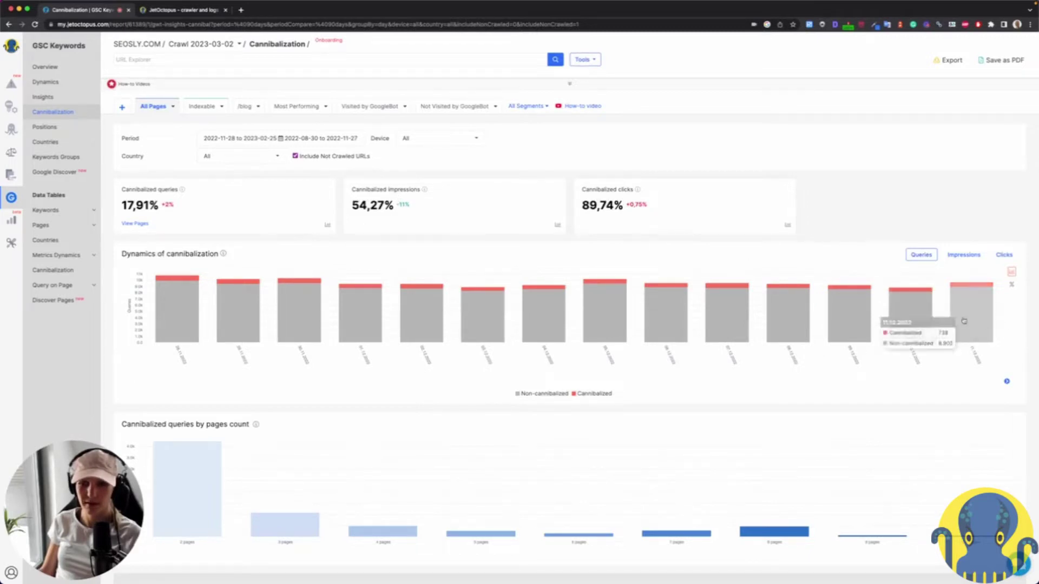
mouse_move(196, 316)
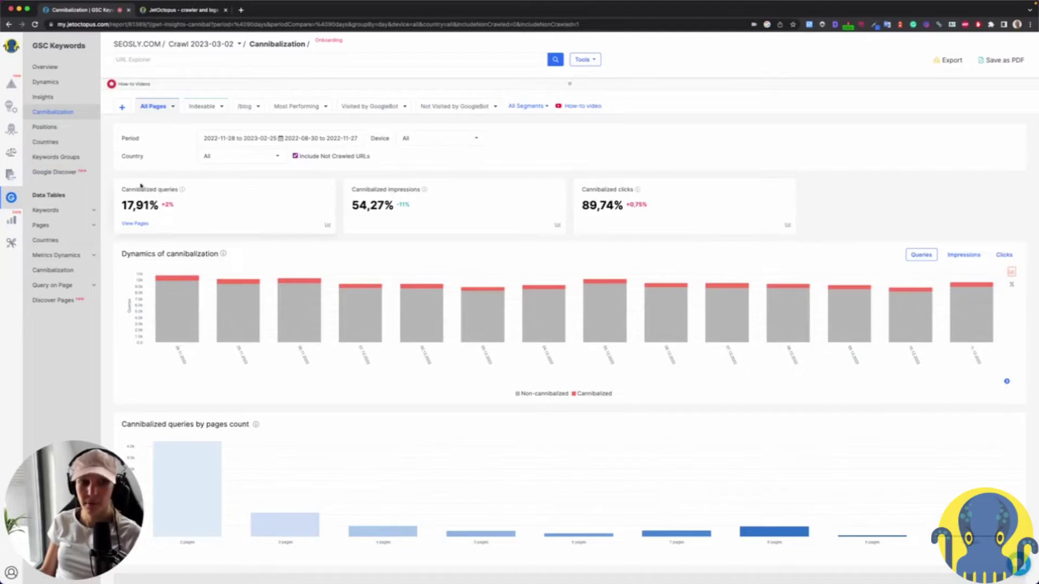
Open the list of pages behind the cannibalized queries metric and go to its query table.
click(134, 227)
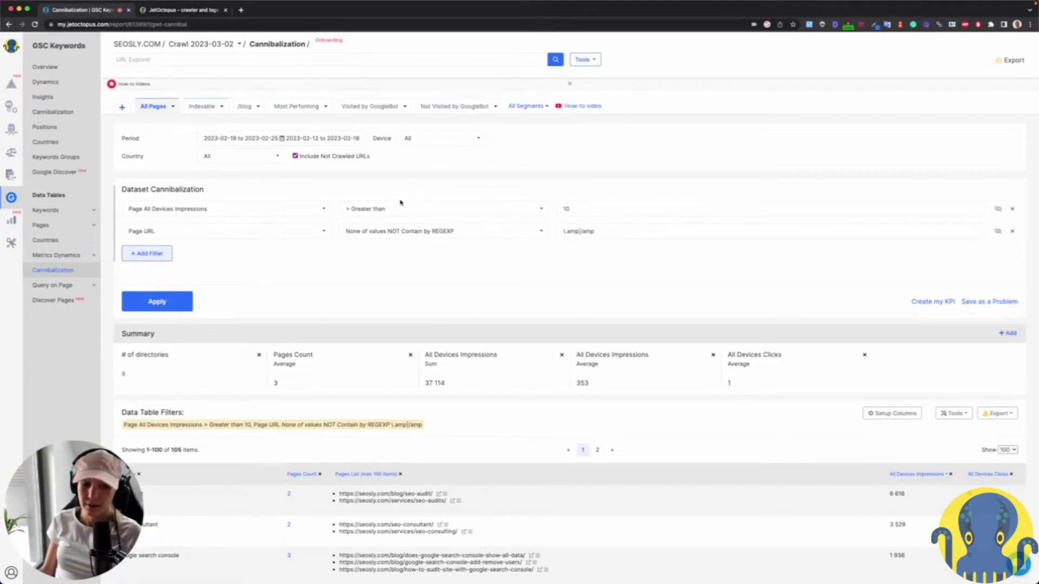
scroll(204, 213, down, 5)
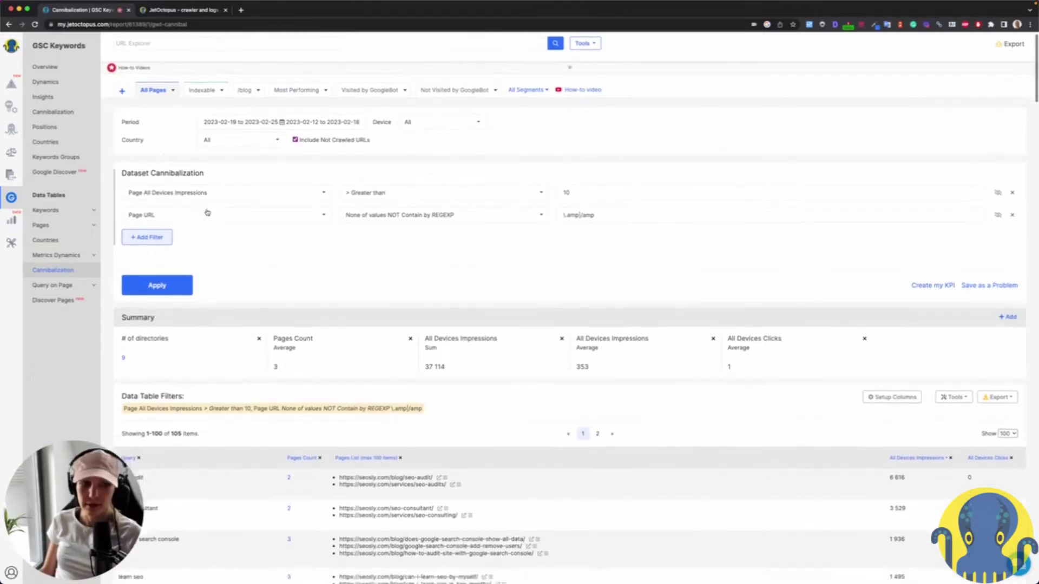
scroll(205, 211, down, 3)
scroll(205, 211, up, 2)
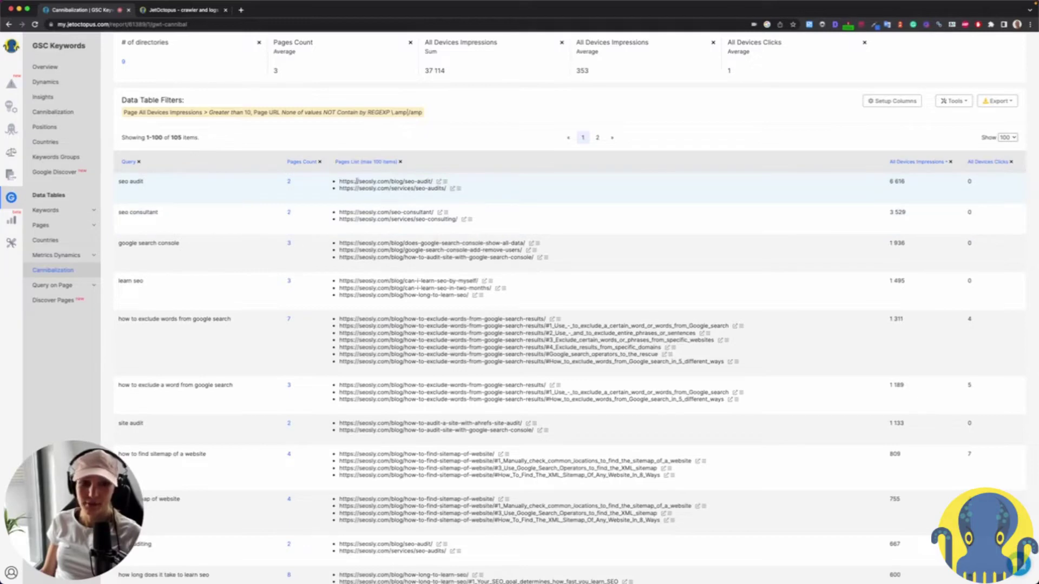
Open the /blog/seo-audit/ and /services/seo-audits/ pages listed for "seo audit", compare them and return to the cannibalization table.
click(438, 182)
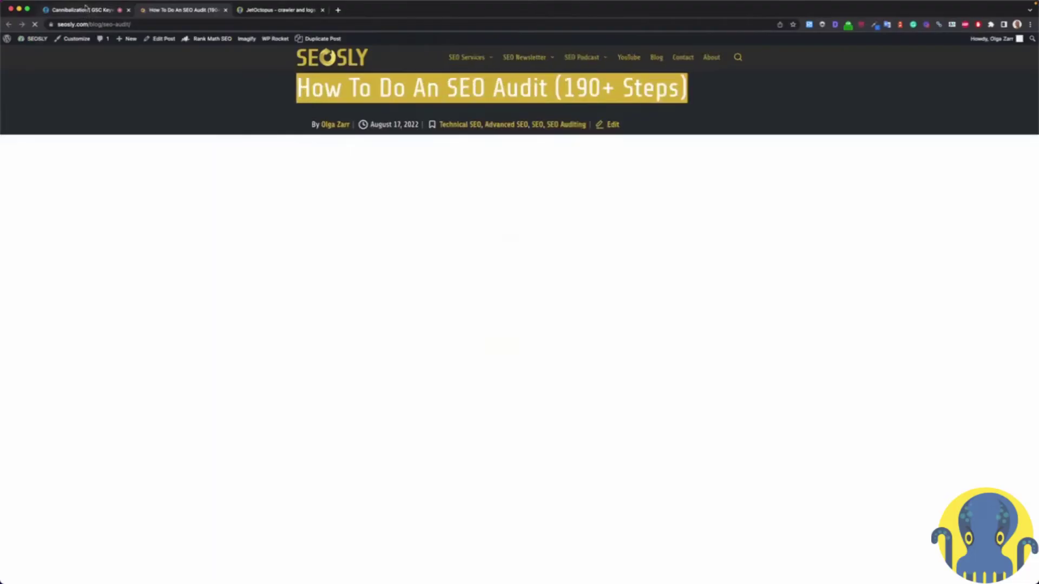
click(89, 11)
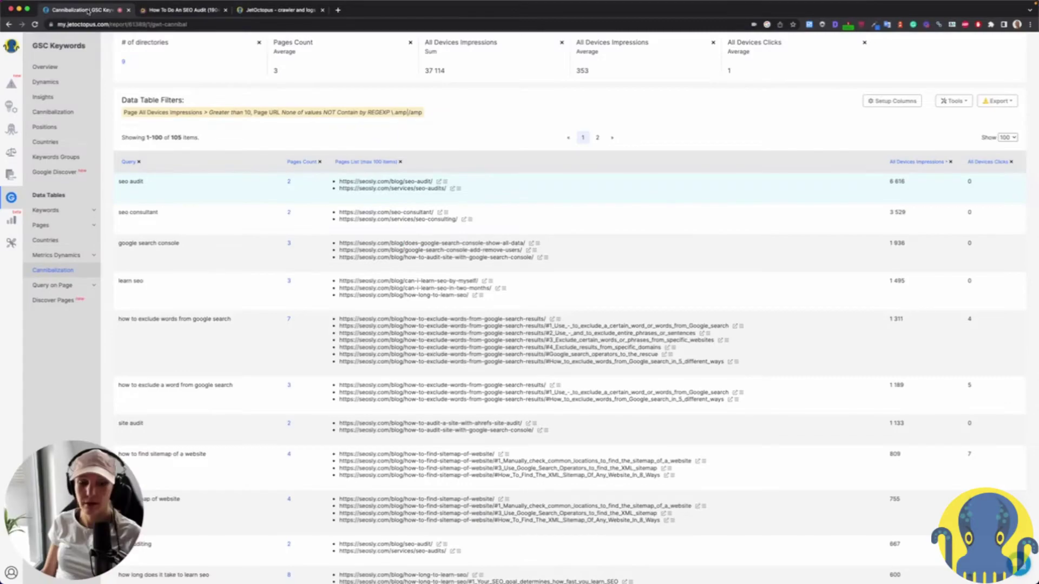
click(453, 188)
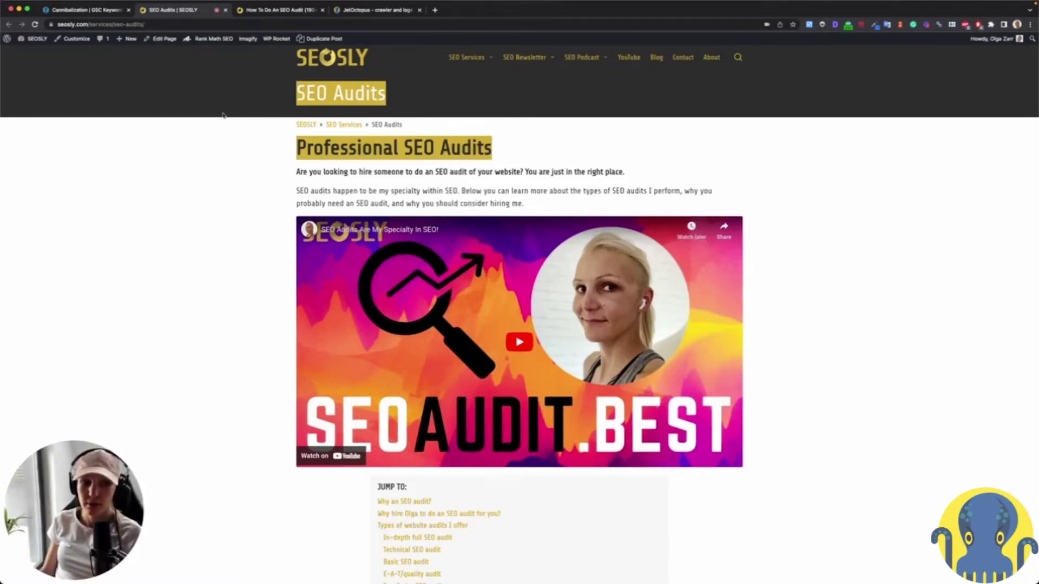
click(253, 10)
click(99, 10)
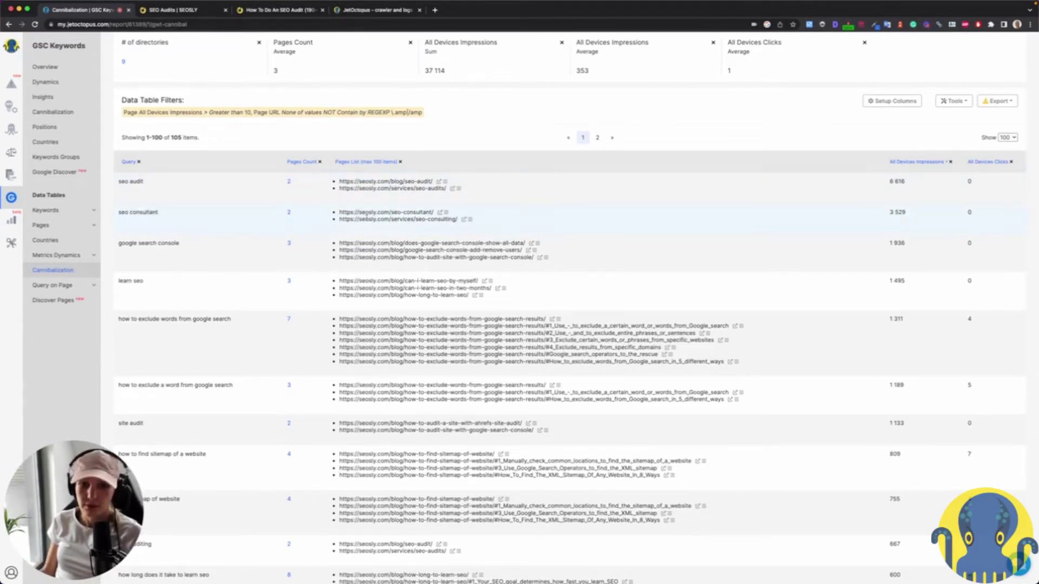
Open the /seo-consultant/ page listed for the query "seo consultant" and review its content.
drag(338, 222, 458, 220)
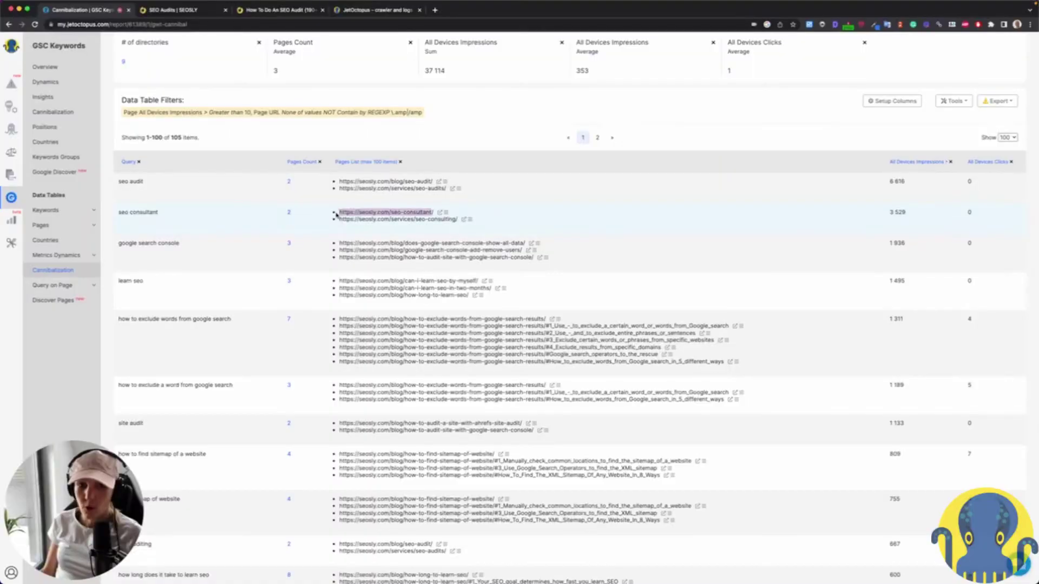
click(439, 212)
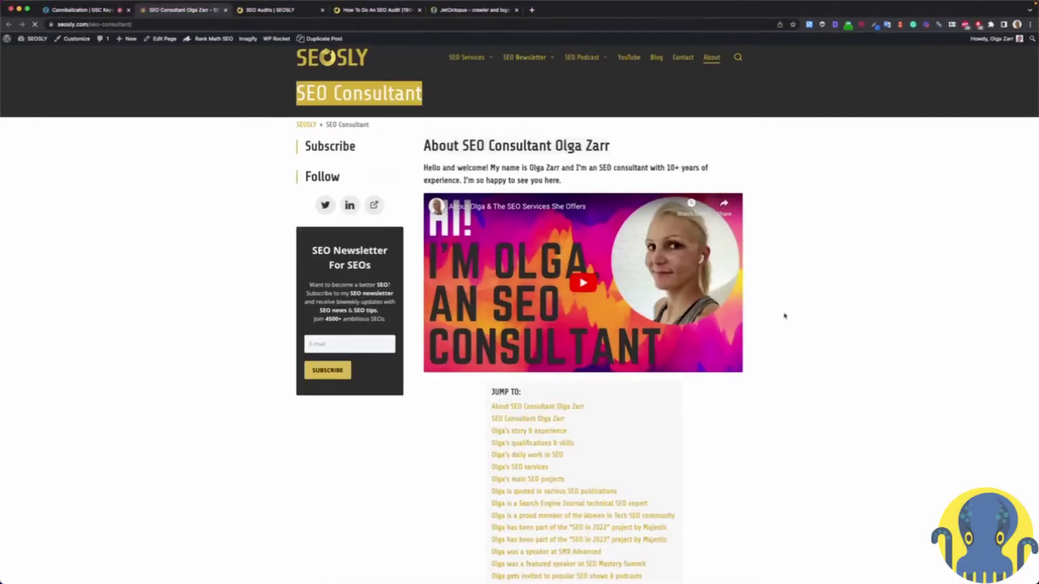
scroll(784, 316, down, 15)
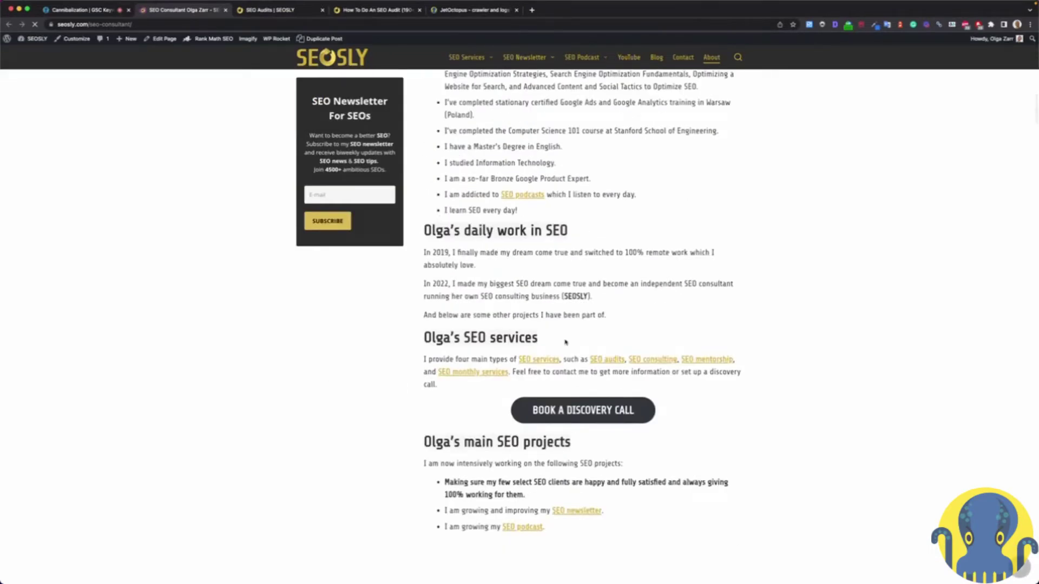
scroll(195, 343, down, 7)
scroll(179, 341, up, 20)
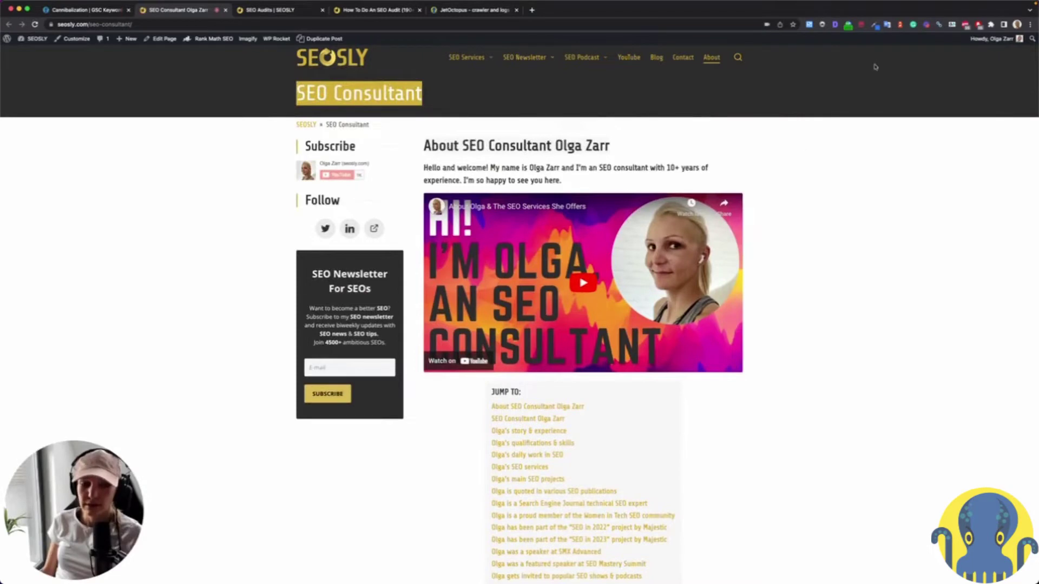
Inspect the SEO consultant page's metadata and schema with the SEO browser extension and return to the cannibalization table.
click(835, 24)
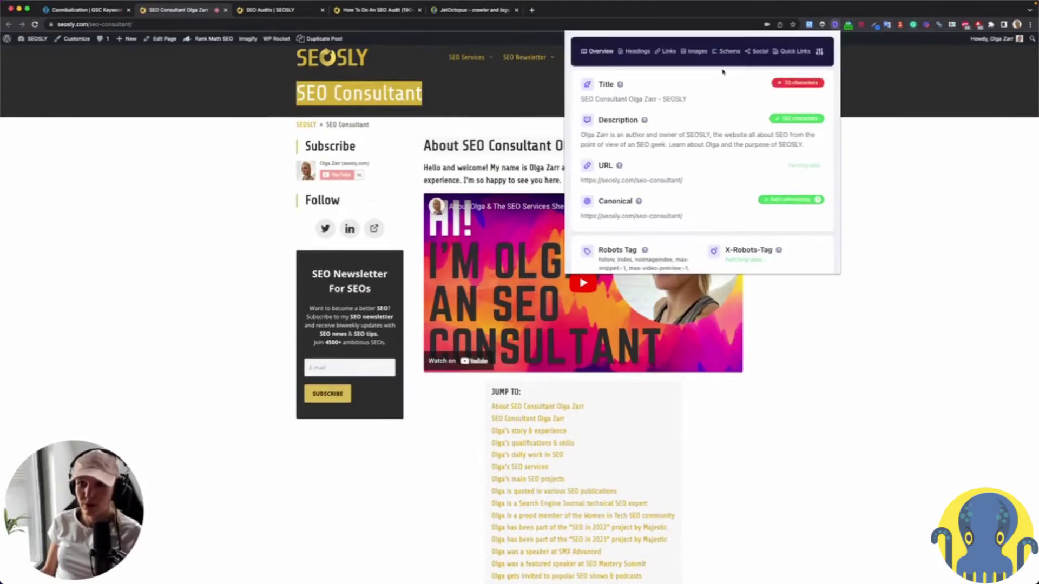
click(727, 51)
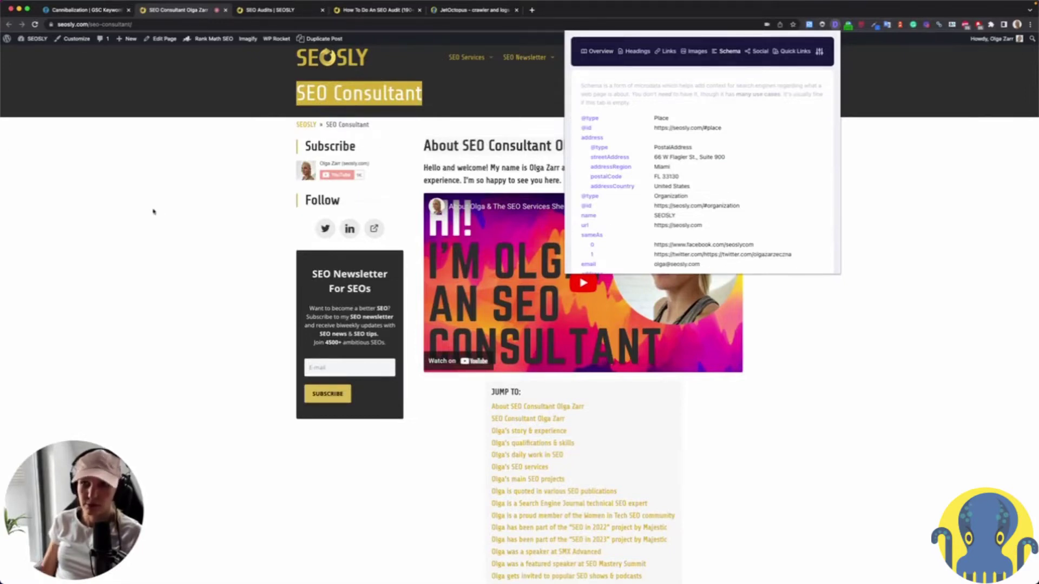
click(153, 210)
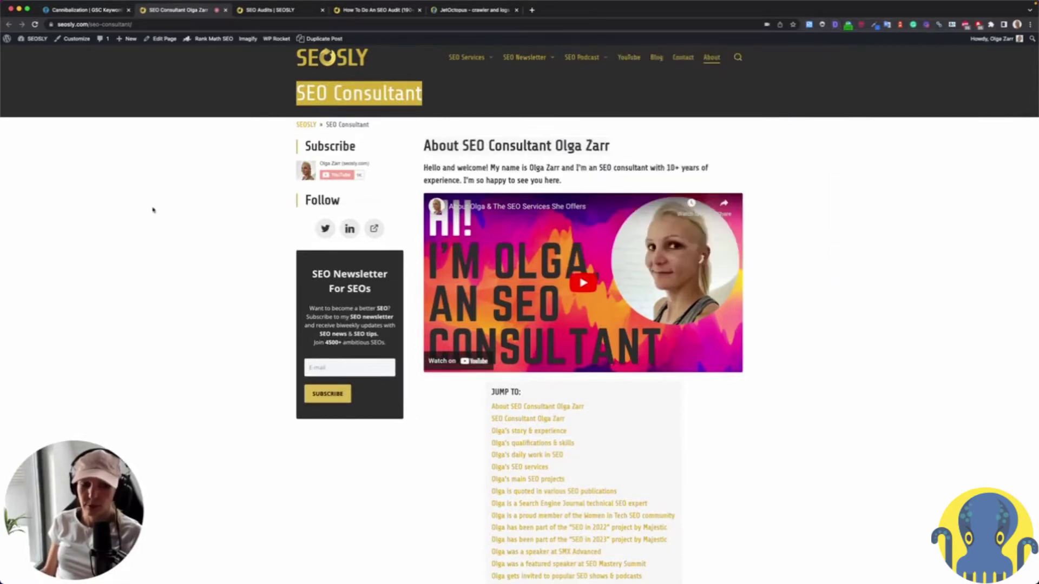
double_click(571, 146)
click(60, 10)
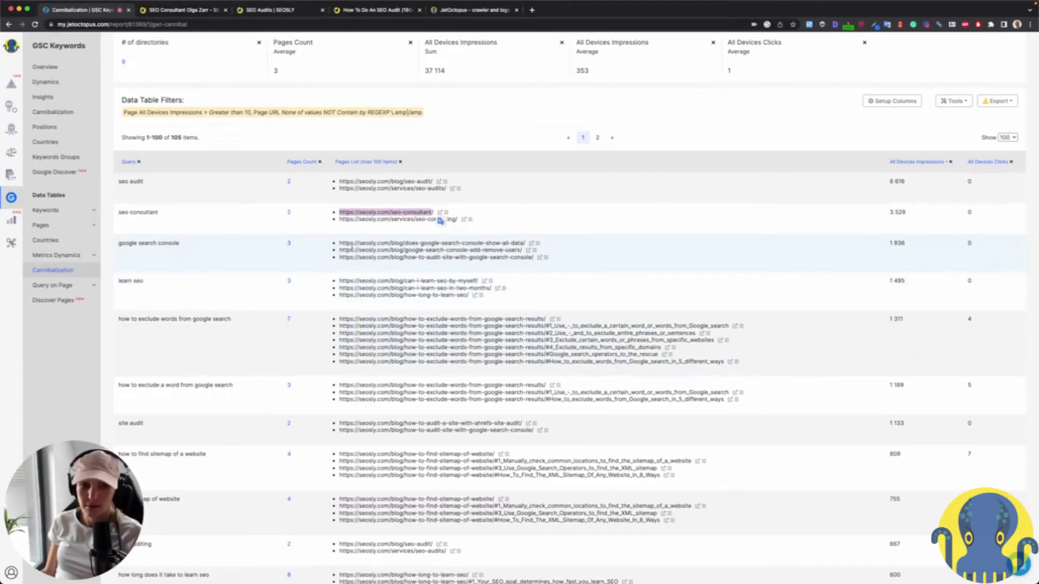
Examine the competing pages listed for the queries "google search console" and "learn seo".
drag(340, 244, 555, 260)
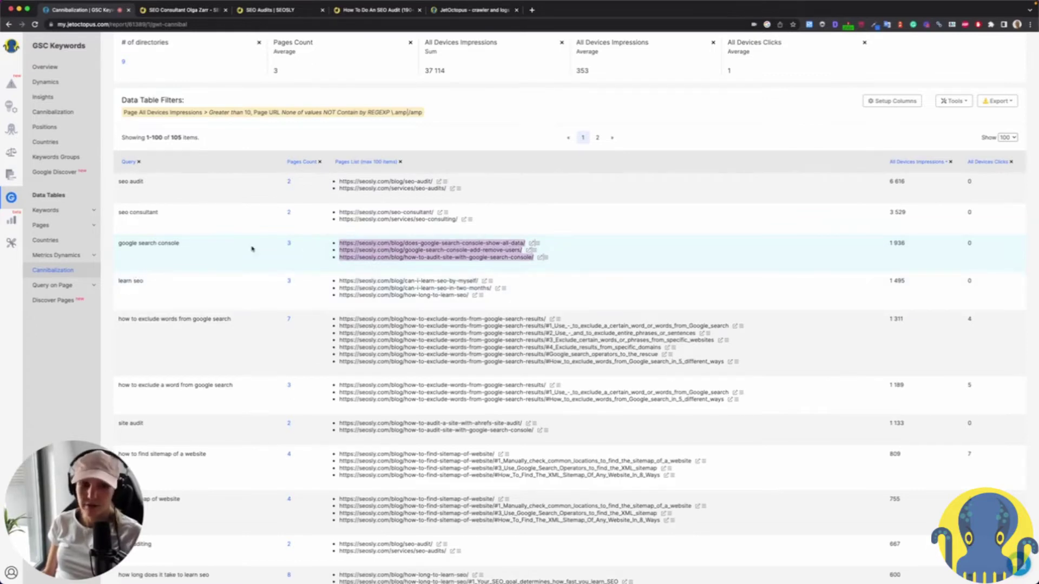
drag(120, 243, 192, 243)
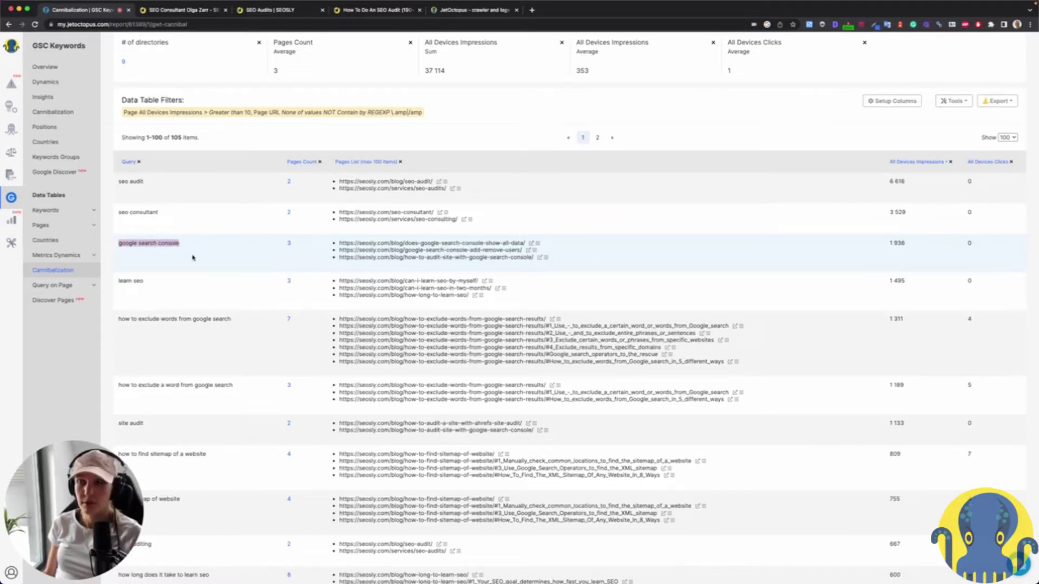
scroll(191, 252, down, 2)
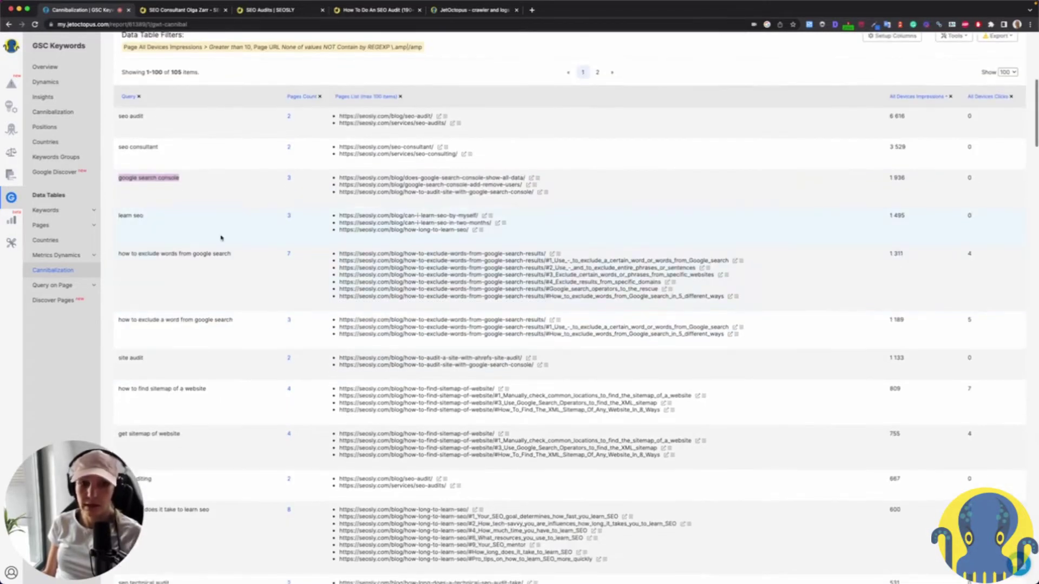
triple_click(131, 217)
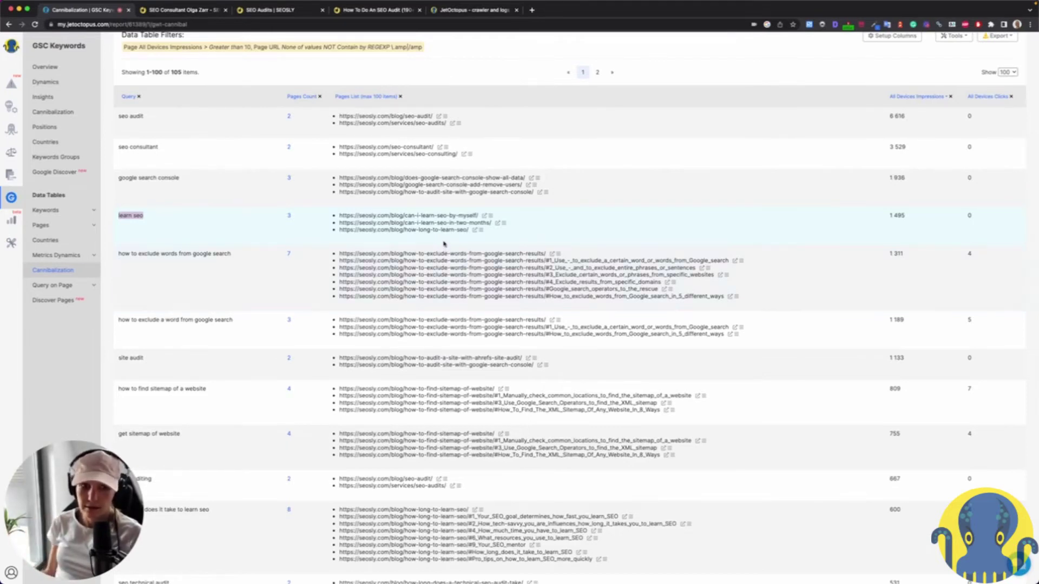
Examine the URLs listed for "how to exclude words from google search", including the anchor-link variants of the same article.
scroll(443, 241, down, 2)
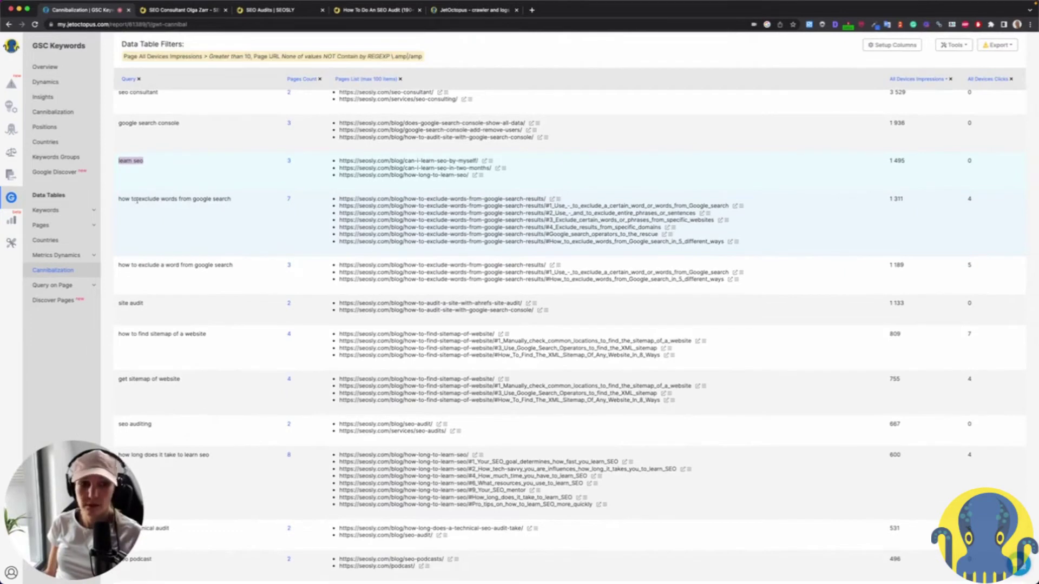
click(138, 199)
double_click(139, 199)
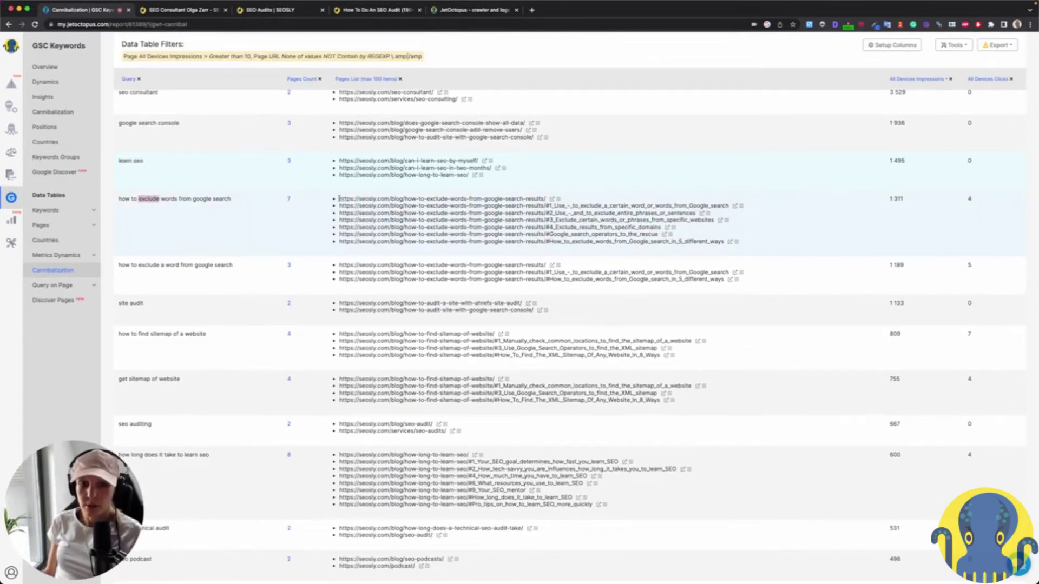
drag(338, 199, 777, 250)
click(489, 199)
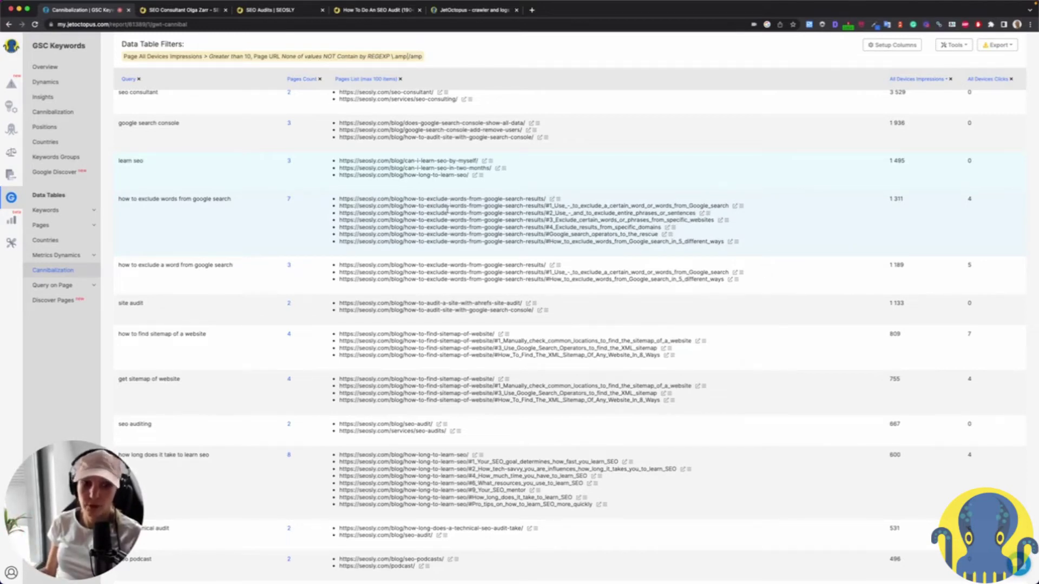
Compare the URLs listed for "how to exclude a word from google search", "site audit" and the sitemap queries.
scroll(460, 185, down, 3)
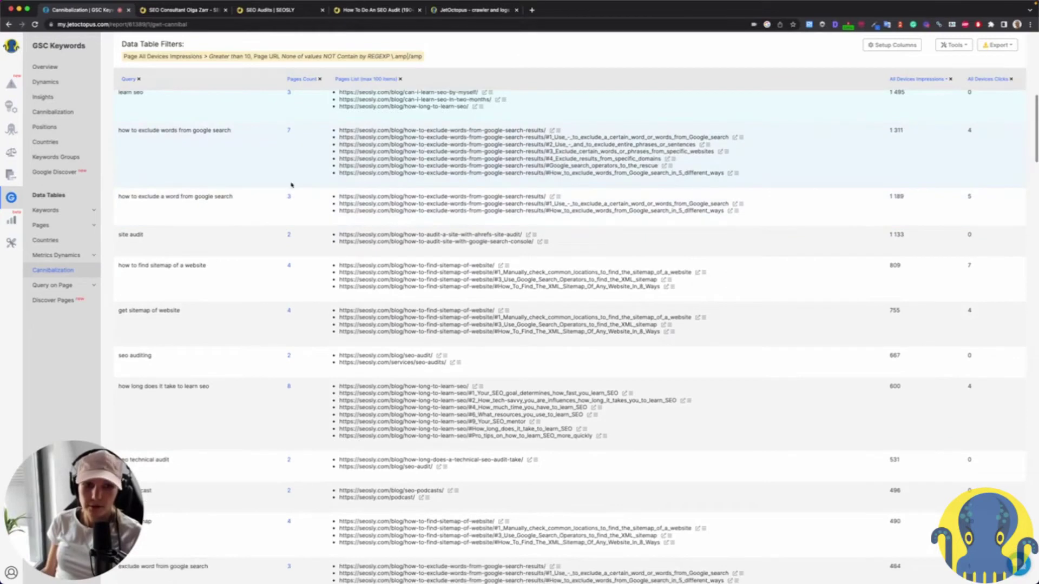
drag(339, 196, 553, 205)
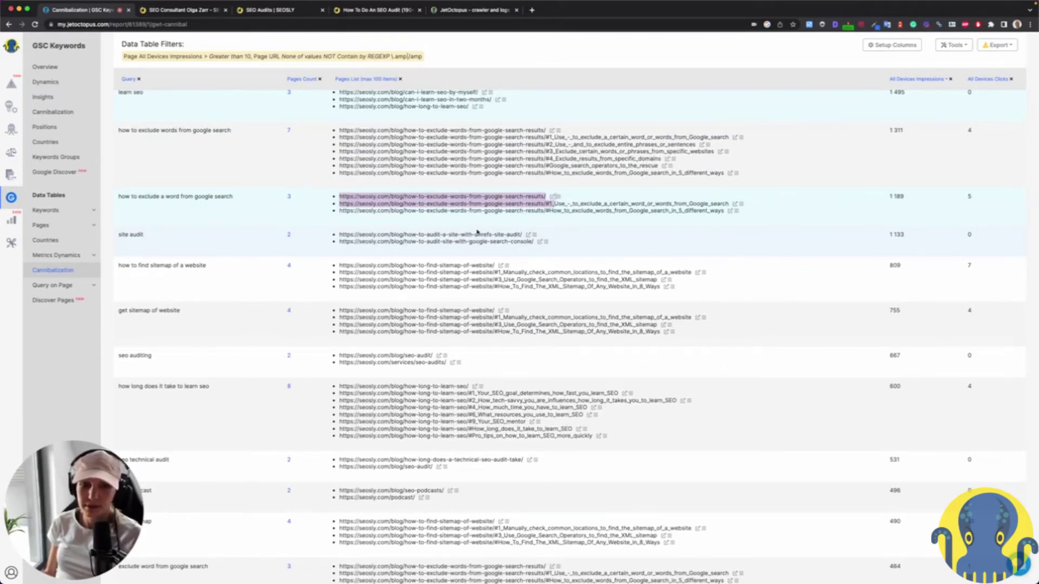
drag(339, 234, 368, 238)
scroll(420, 236, down, 1)
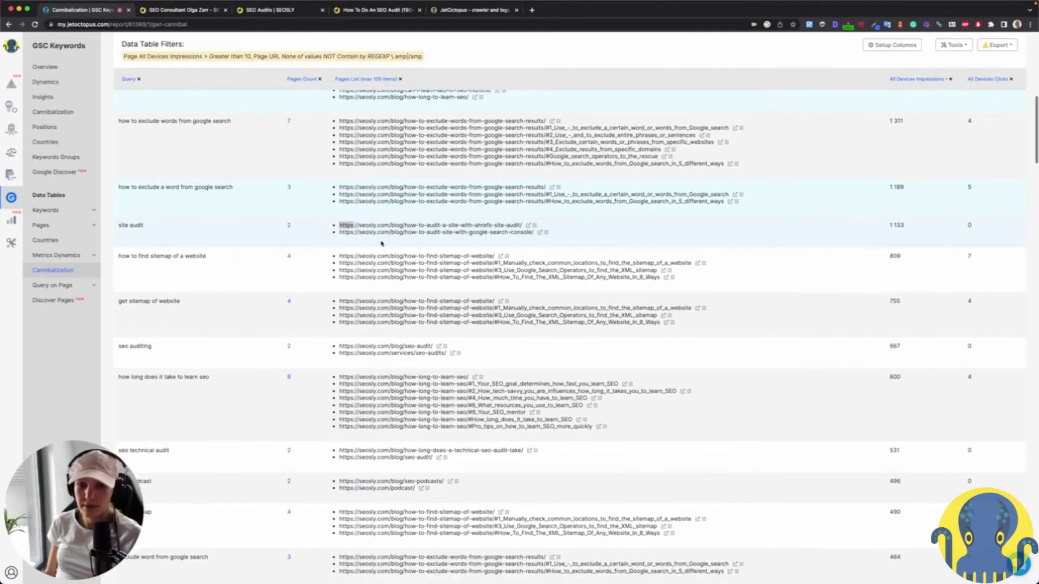
scroll(272, 247, down, 2)
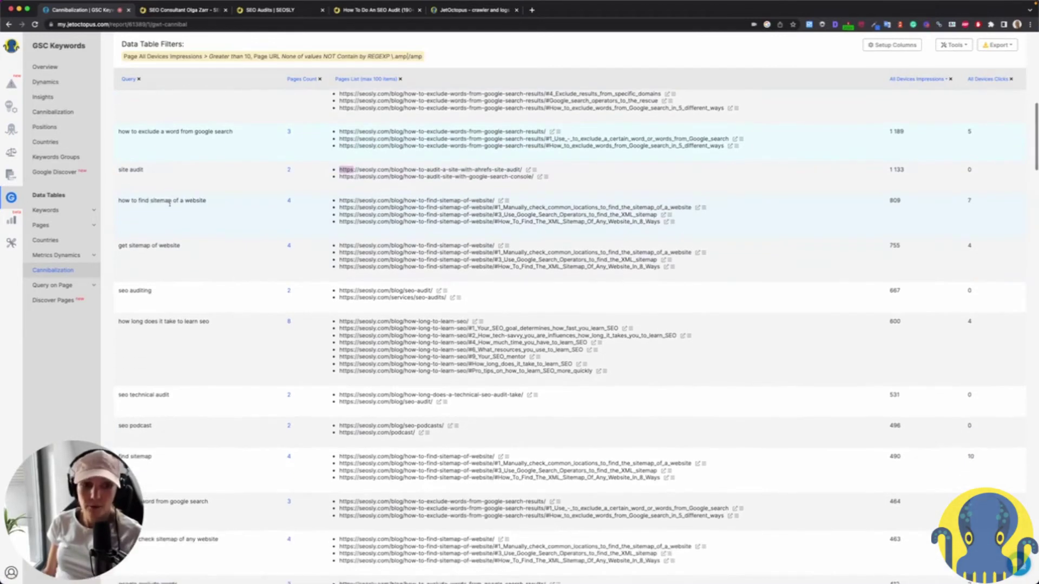
scroll(464, 219, down, 5)
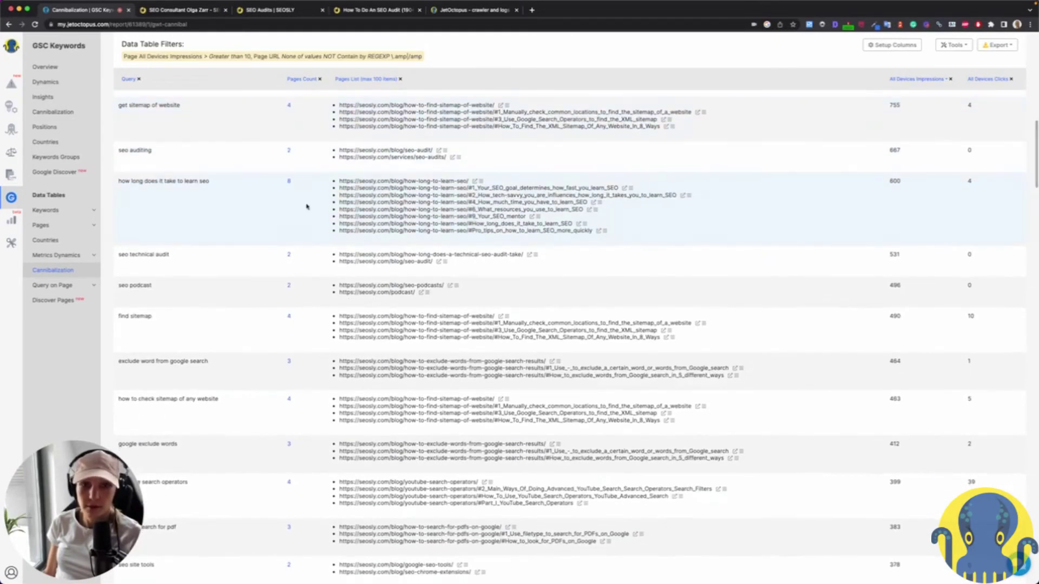
Compare the blog article and service page URLs listed for the query "seo auditing".
double_click(395, 151)
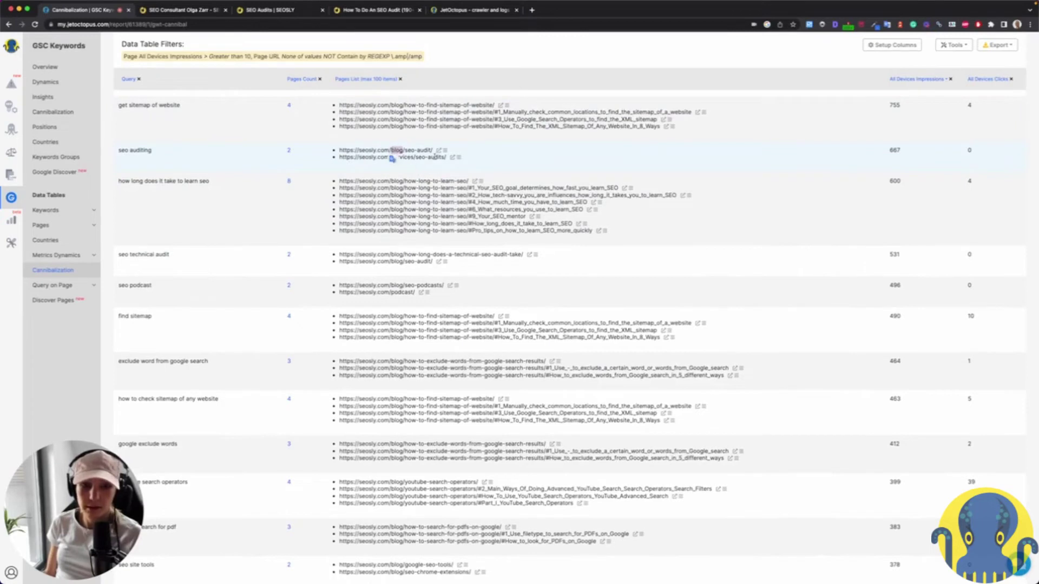
triple_click(434, 157)
Open both pages competing for the query "seo podcast", compare them, and return to the cannibalization table.
scroll(335, 287, down, 2)
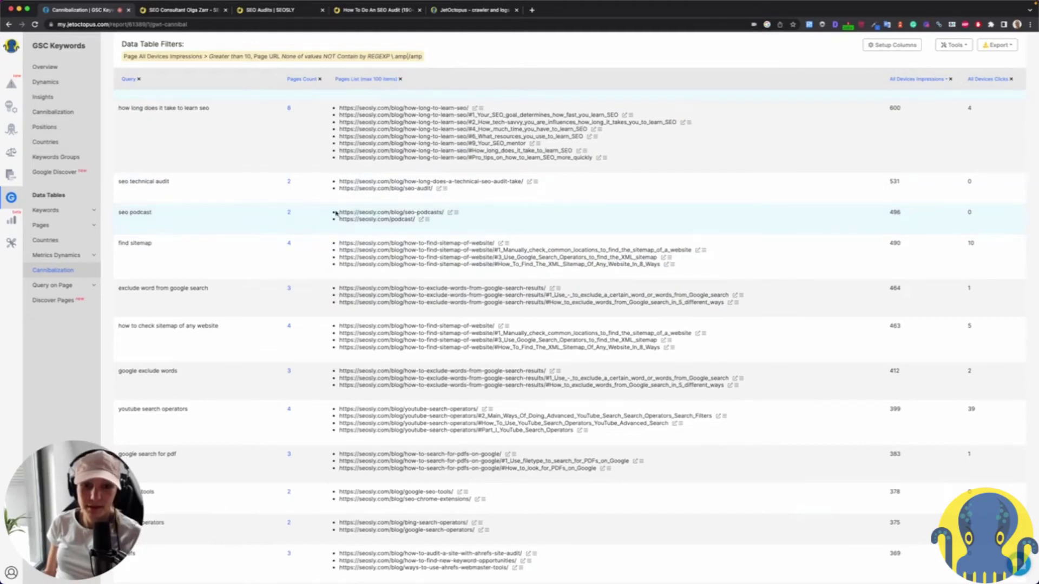
drag(335, 213, 445, 213)
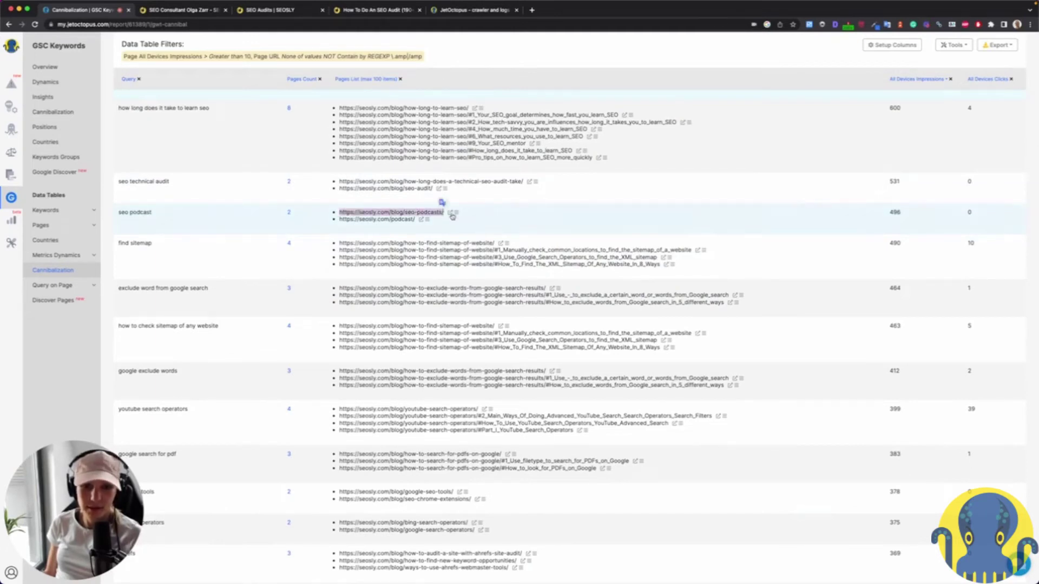
click(450, 213)
key(super+1)
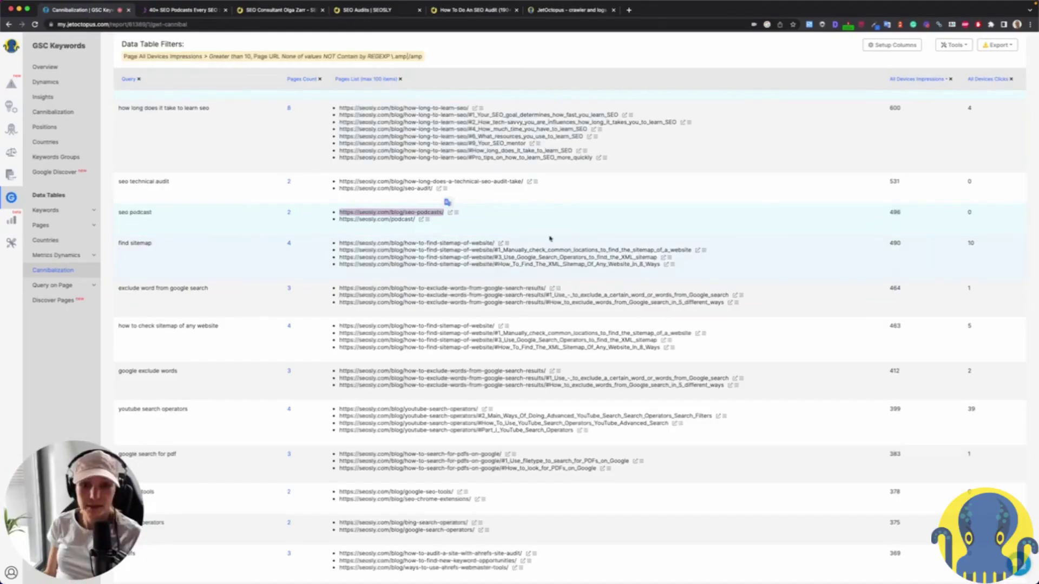
click(421, 220)
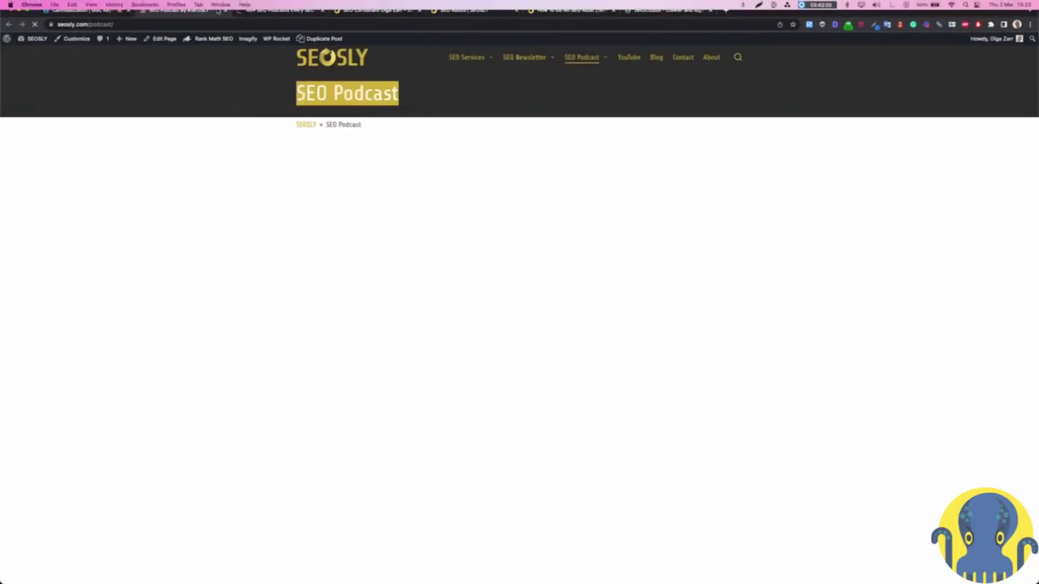
key(super+3)
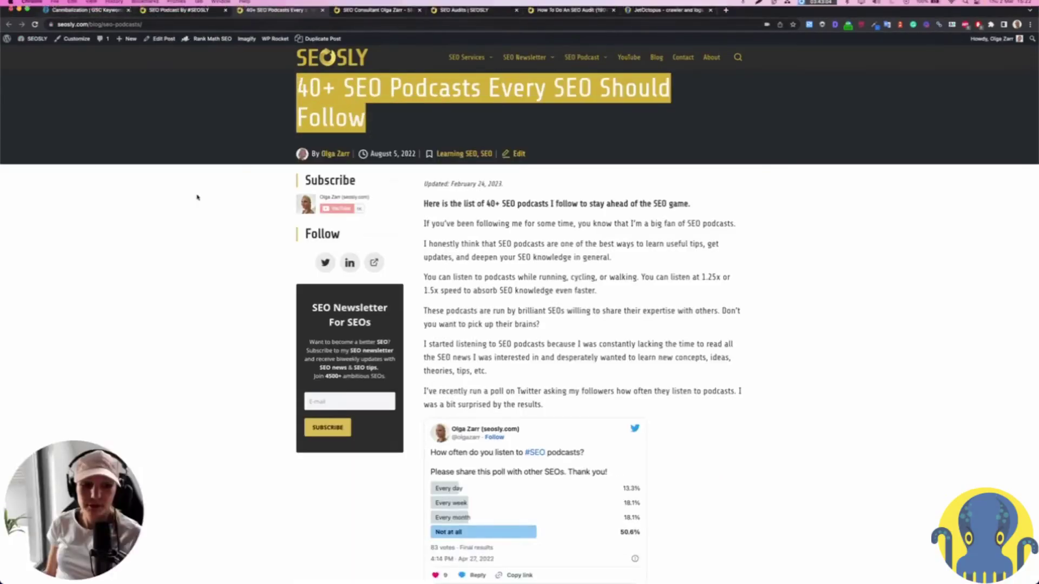
click(99, 11)
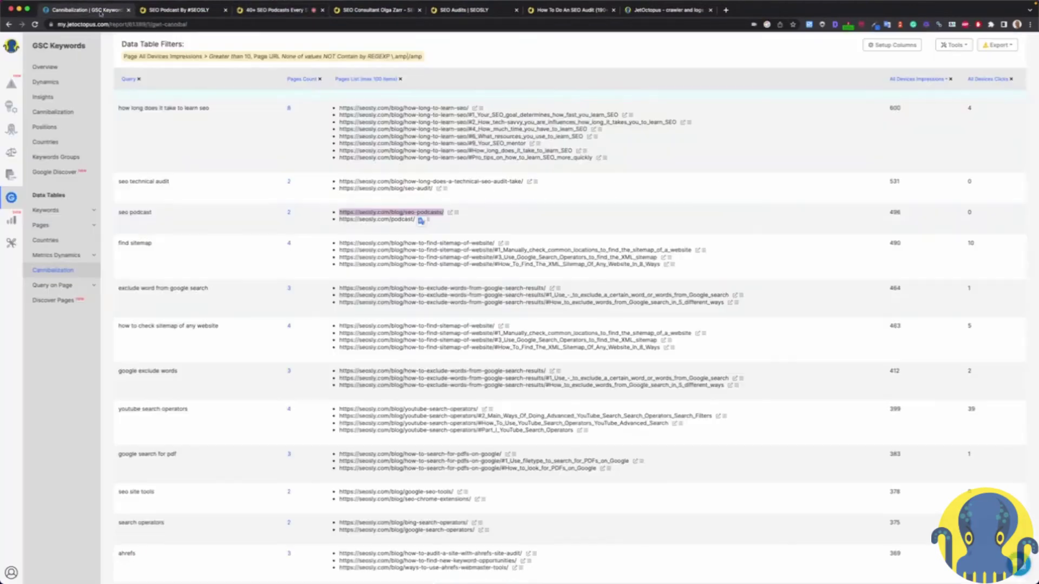
Review the remaining cannibalized queries in the table, including those on the second results page.
scroll(409, 282, down, 5)
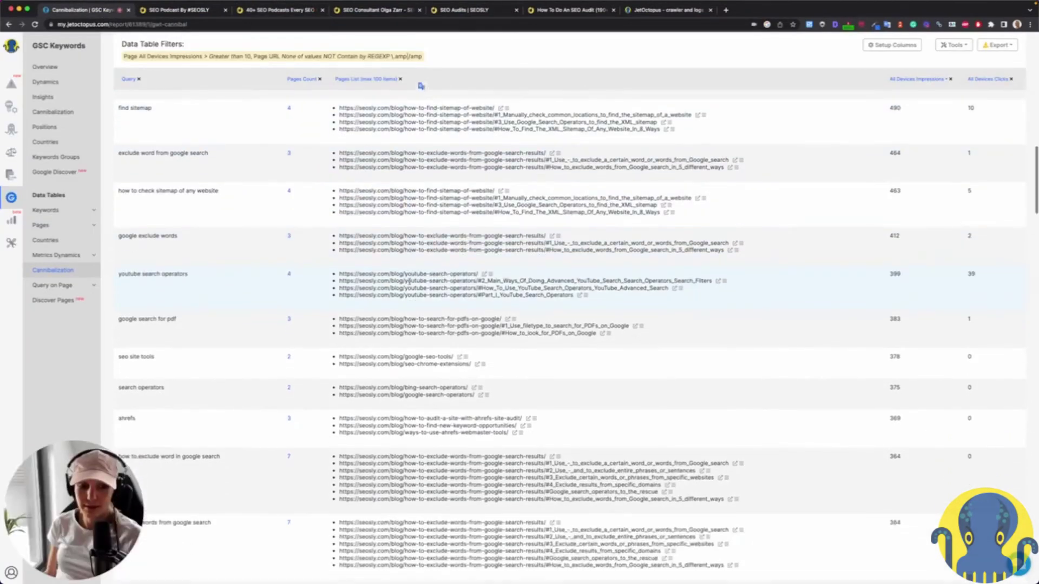
scroll(386, 281, up, 5)
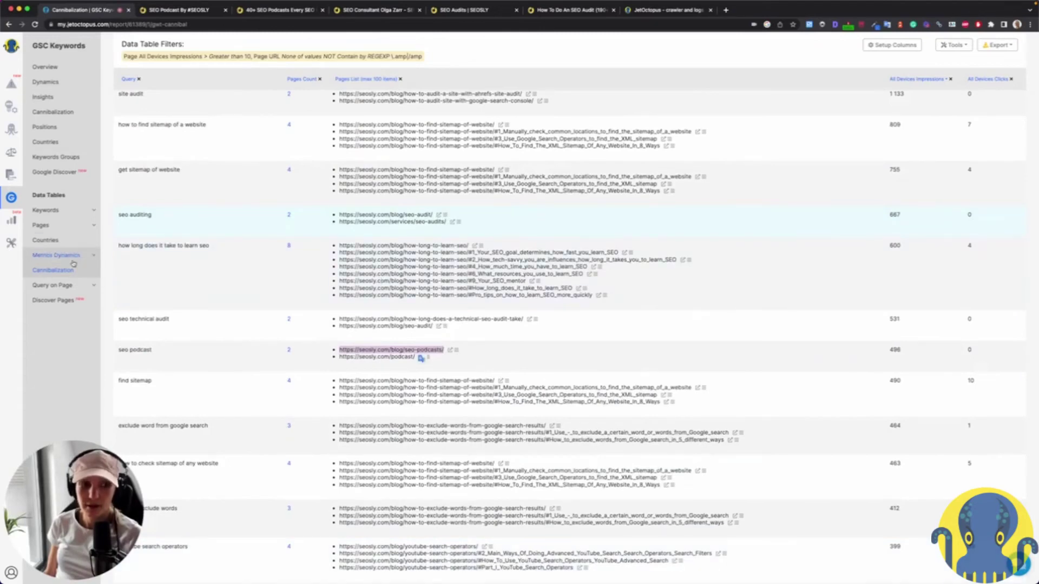
scroll(271, 301, down, 15)
scroll(271, 301, down, 20)
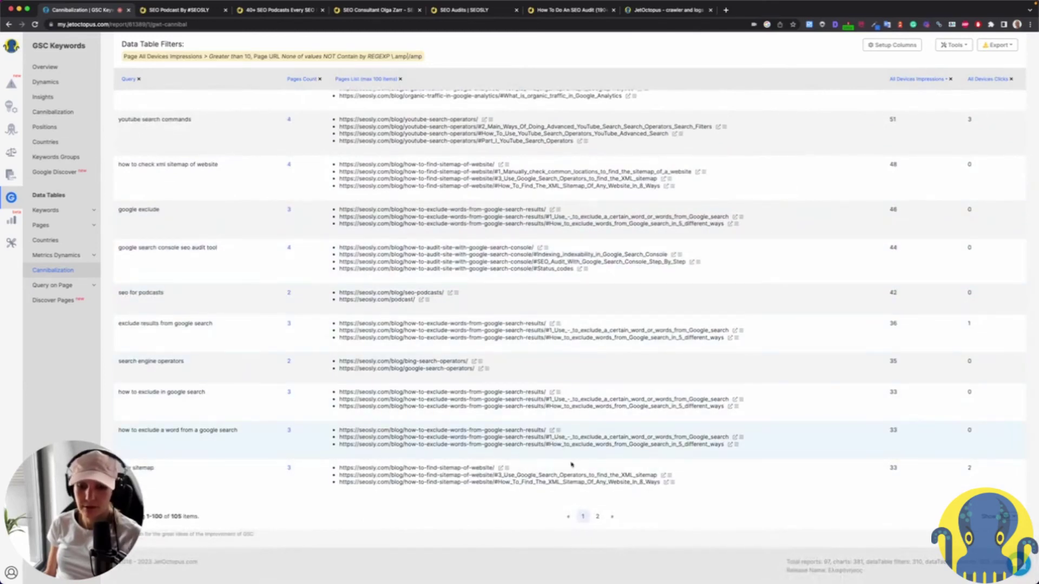
click(597, 516)
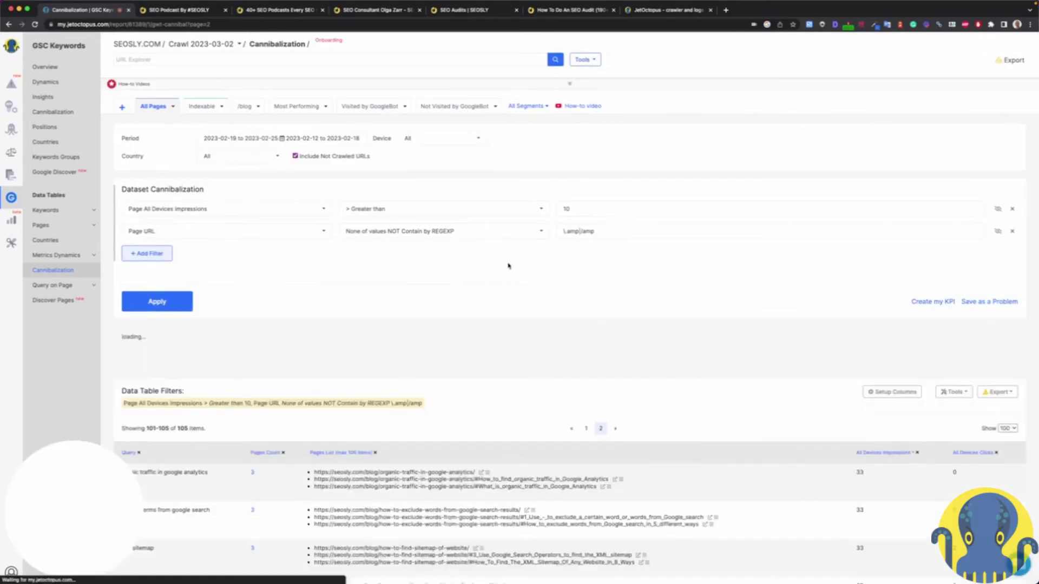
scroll(498, 321, down, 3)
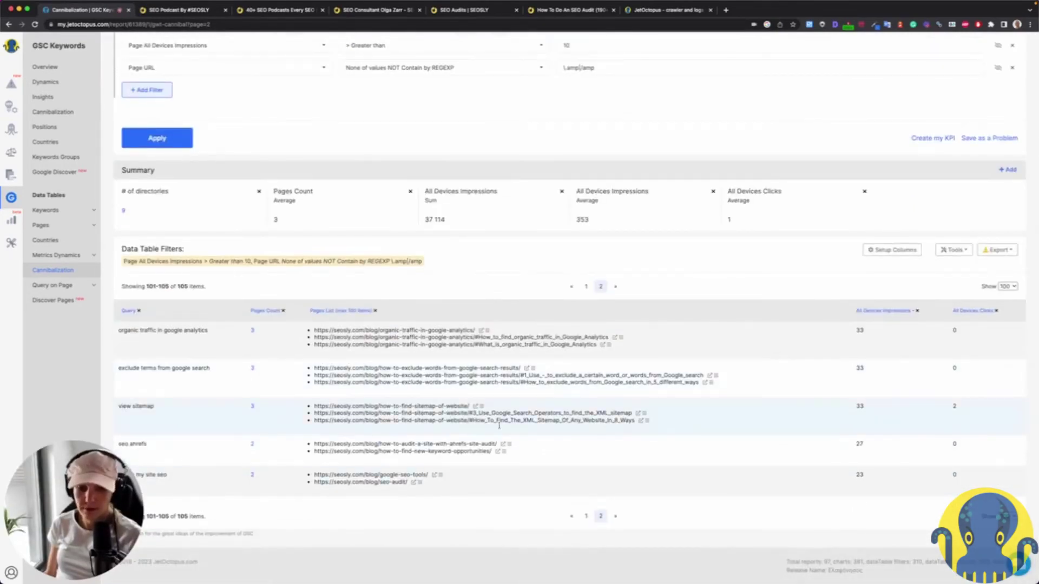
Return to the first results page and open the keyword data behind the pages count for "seo audit".
click(585, 515)
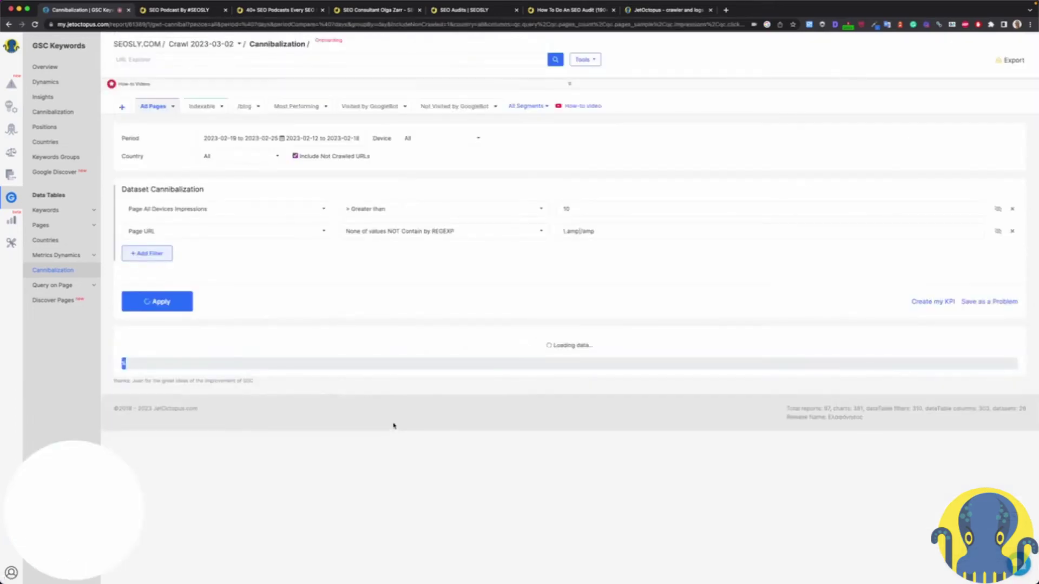
scroll(372, 406, down, 7)
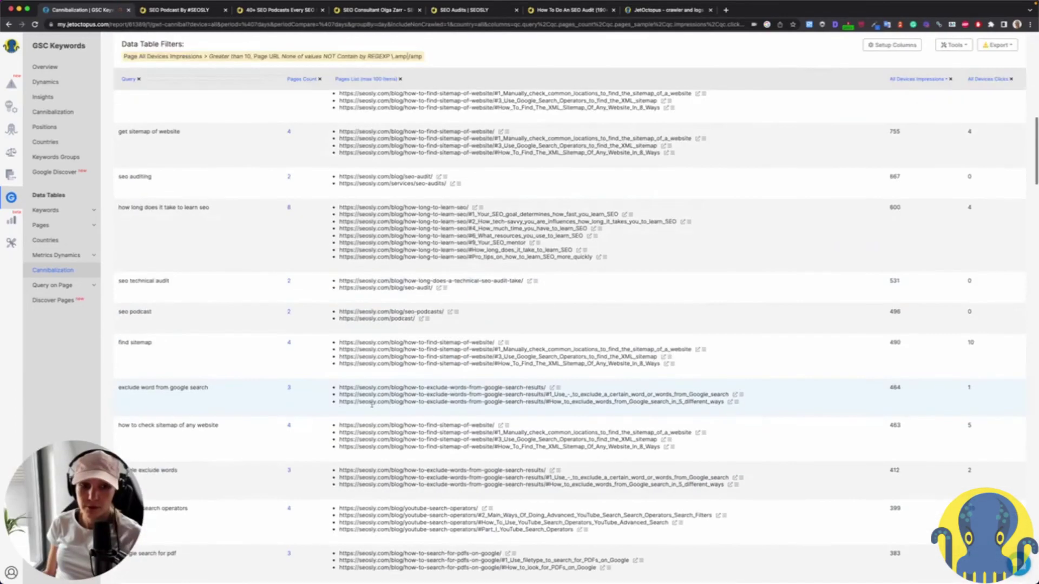
scroll(370, 404, up, 10)
scroll(336, 278, down, 2)
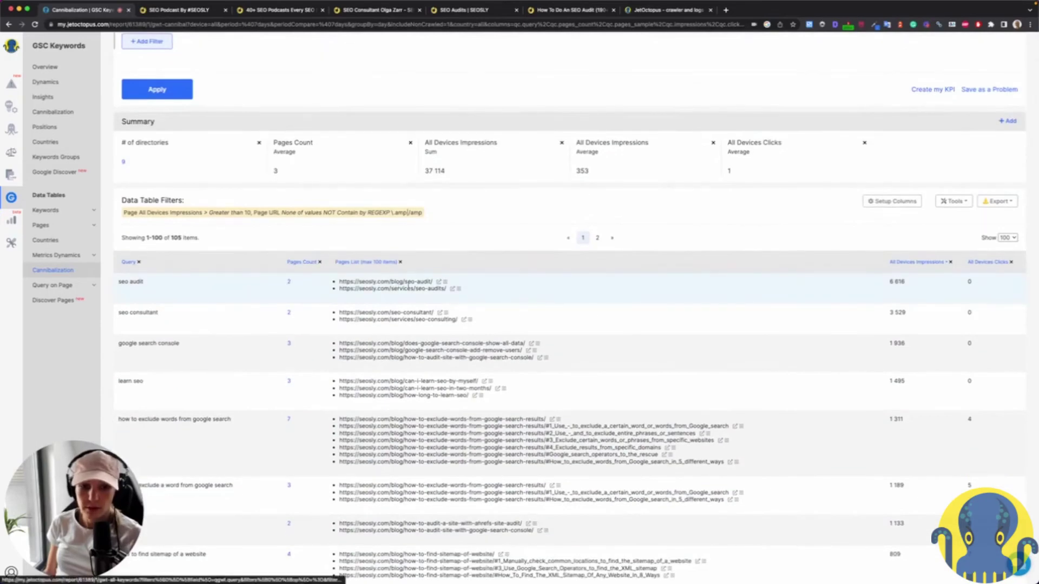
click(289, 282)
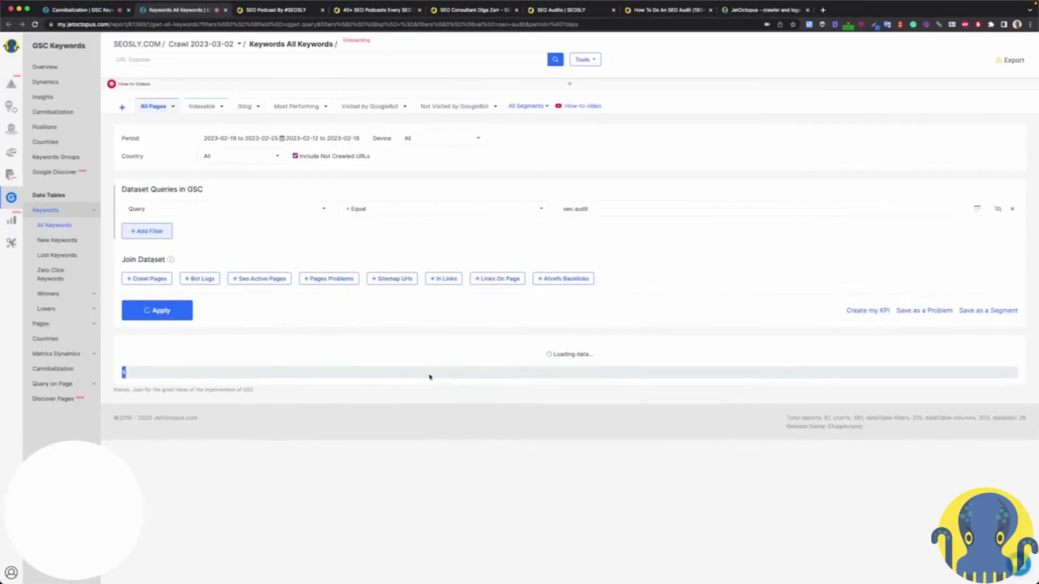
Examine the performance chart, summary metrics and per-URL impressions and clicks for the query "seo audit".
scroll(422, 347, down, 3)
scroll(423, 346, down, 3)
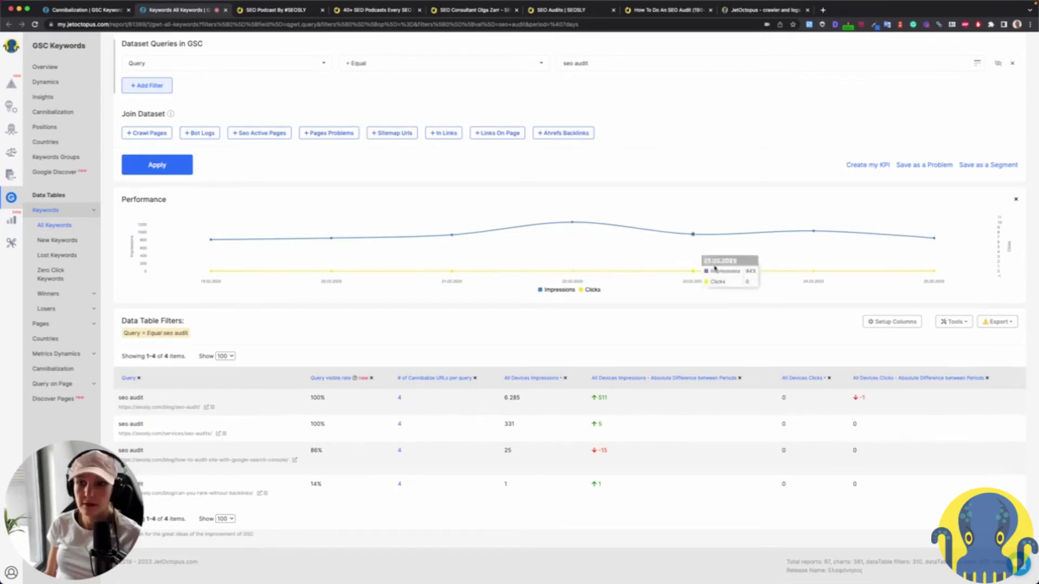
scroll(501, 310, up, 4)
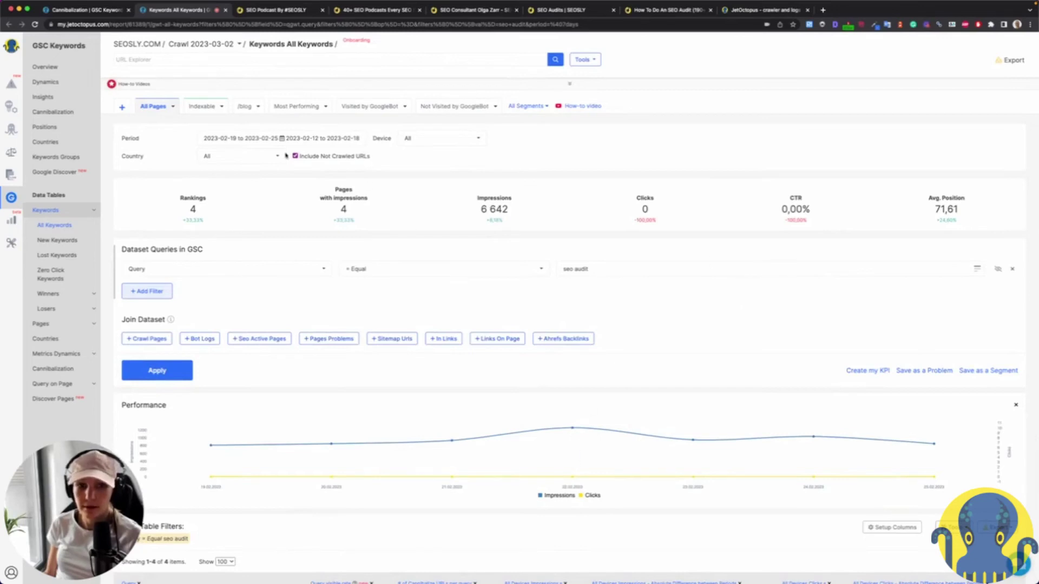
scroll(360, 171, down, 4)
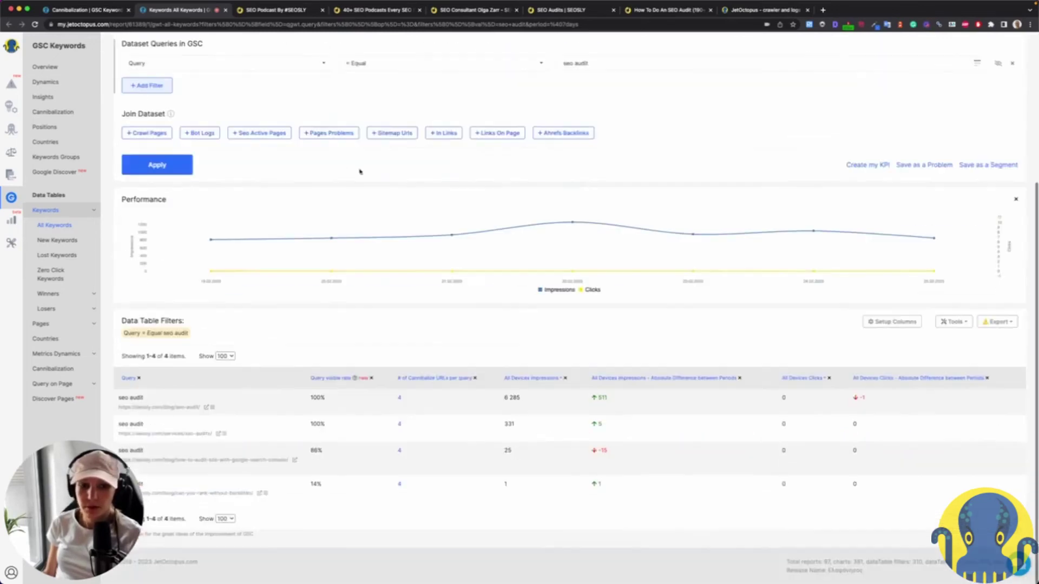
Open the GSC Keywords cannibalization overview and examine its summary metrics, daily dynamics and queries by pages count charts.
scroll(422, 319, up, 4)
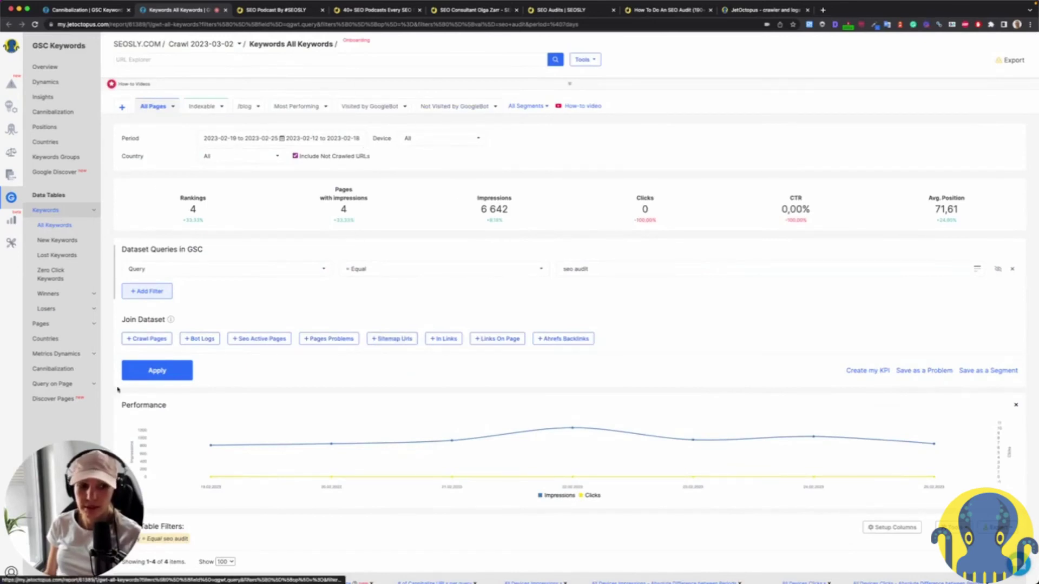
click(79, 112)
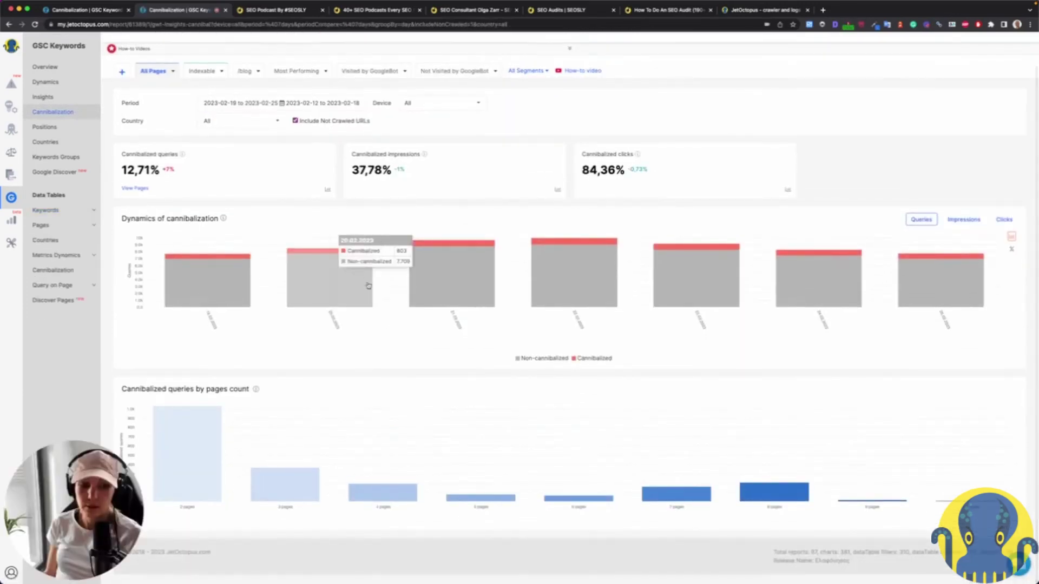
scroll(372, 317, down, 1)
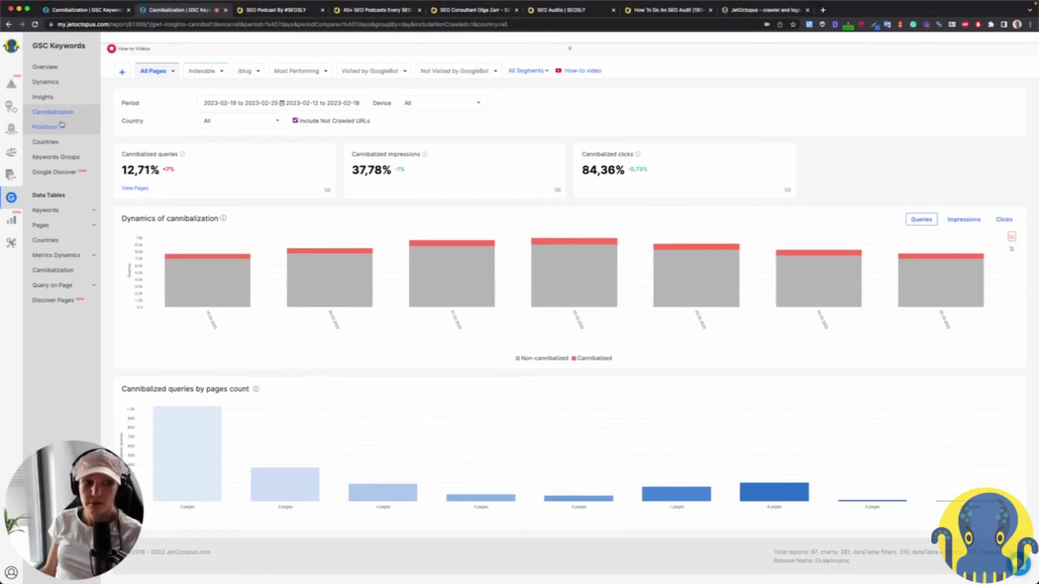
scroll(294, 269, up, 1)
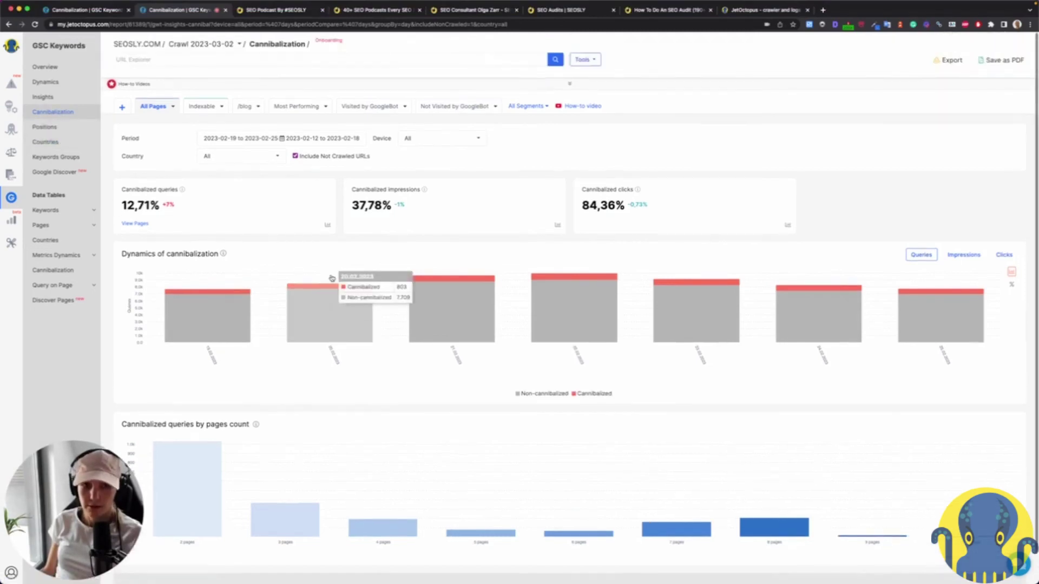
scroll(294, 269, down, 1)
scroll(466, 372, up, 1)
scroll(470, 379, down, 1)
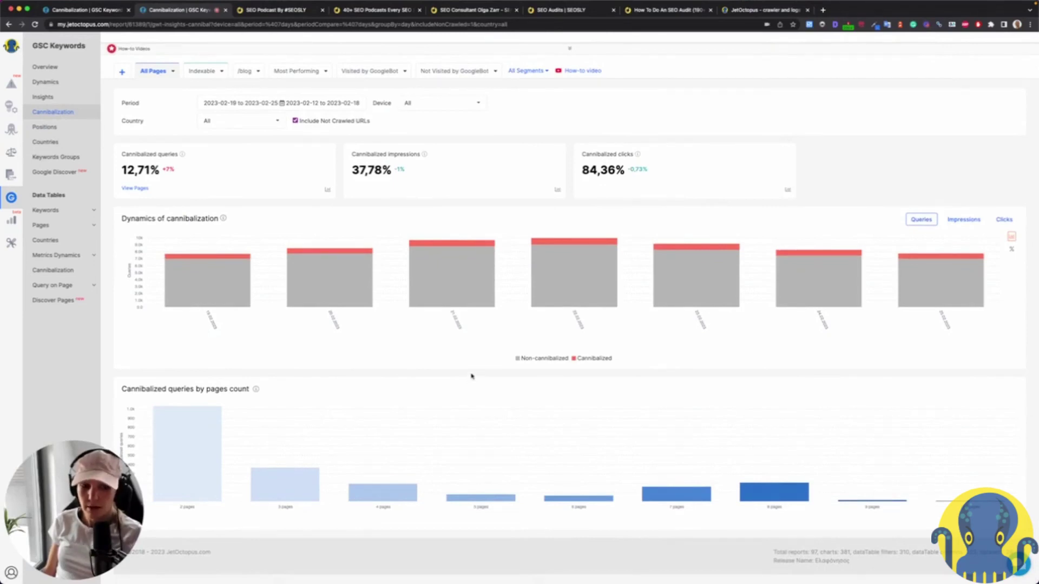
scroll(393, 387, up, 1)
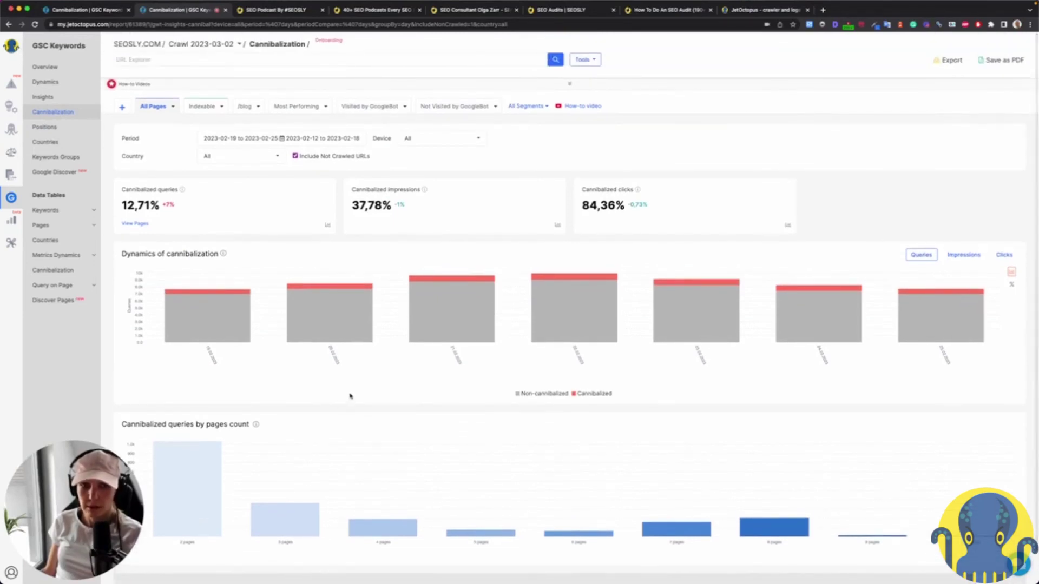
scroll(350, 396, down, 1)
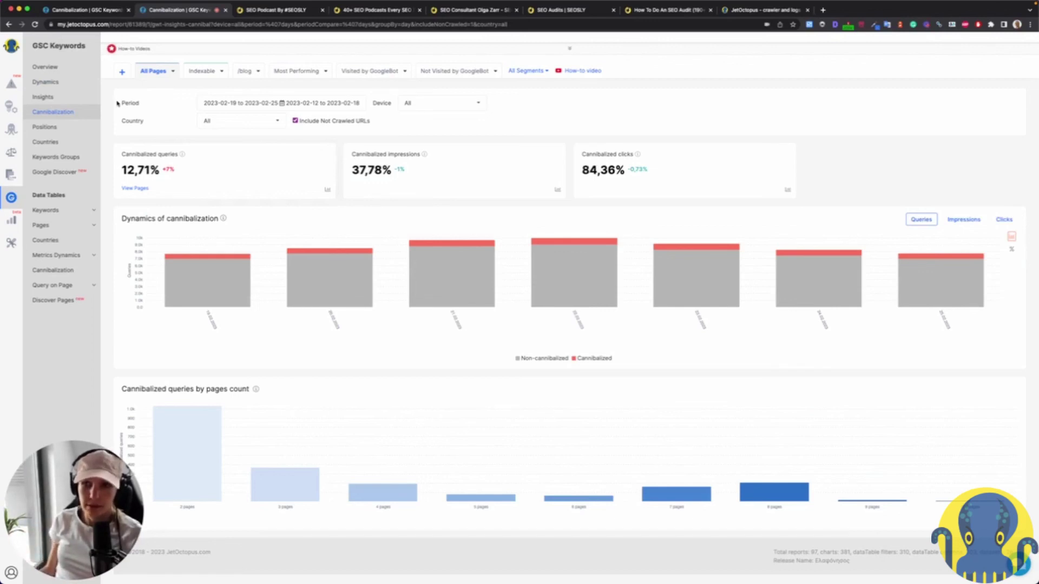
mouse_move(331, 460)
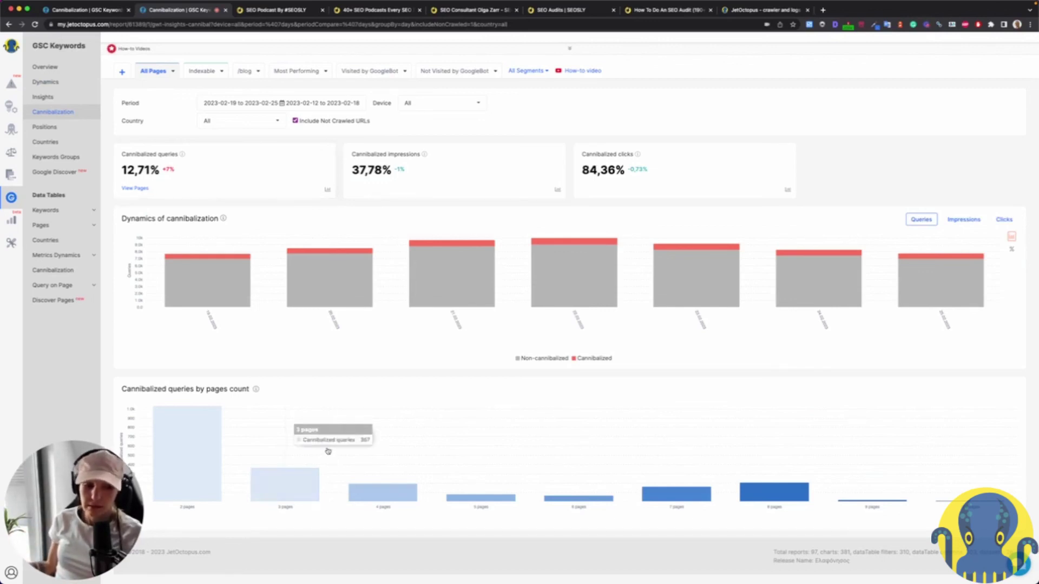